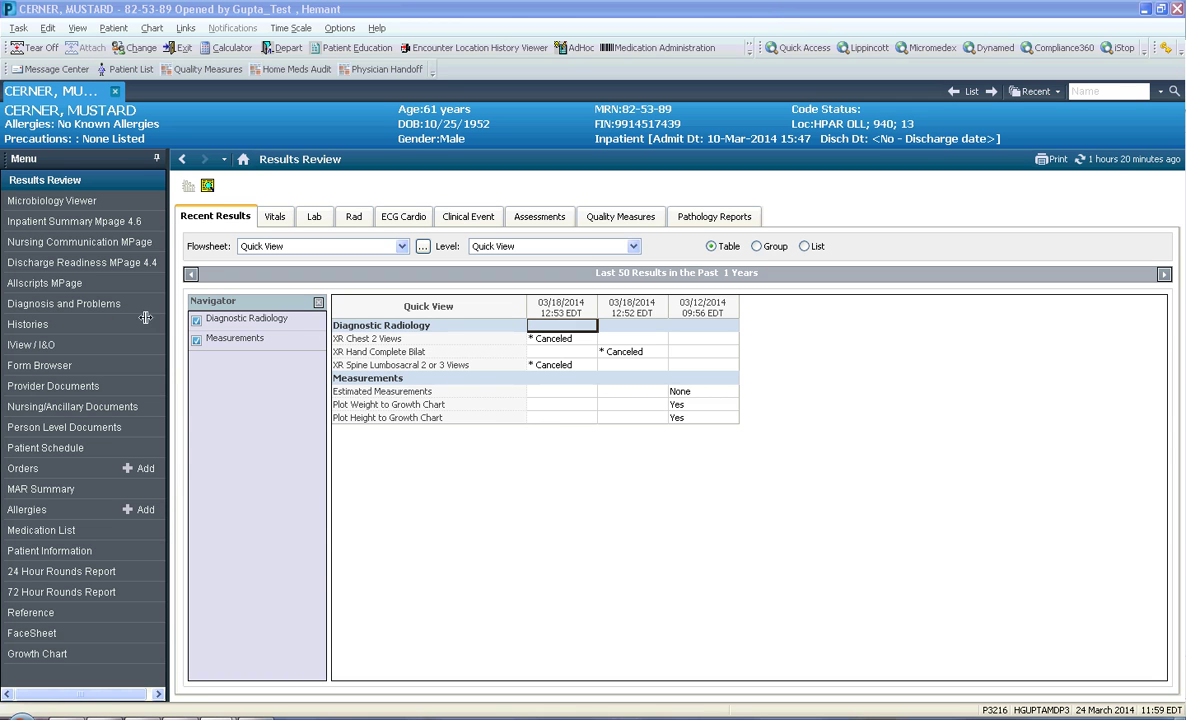
Step: Go to the patient's Diagnosis and Problems page from the left Menu pane
click(50, 308)
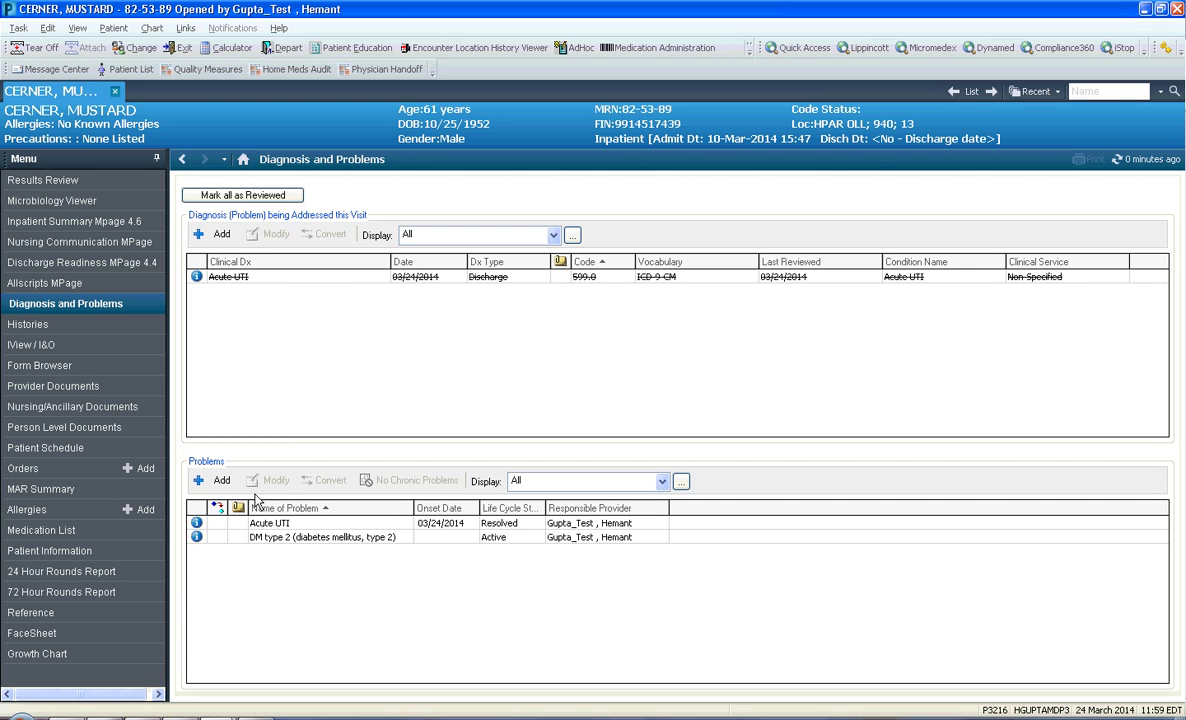
Step: Search 'copd' and fill a new visit diagnosis with COPD [Chronic obstructive pulmonary disease]
click(220, 237)
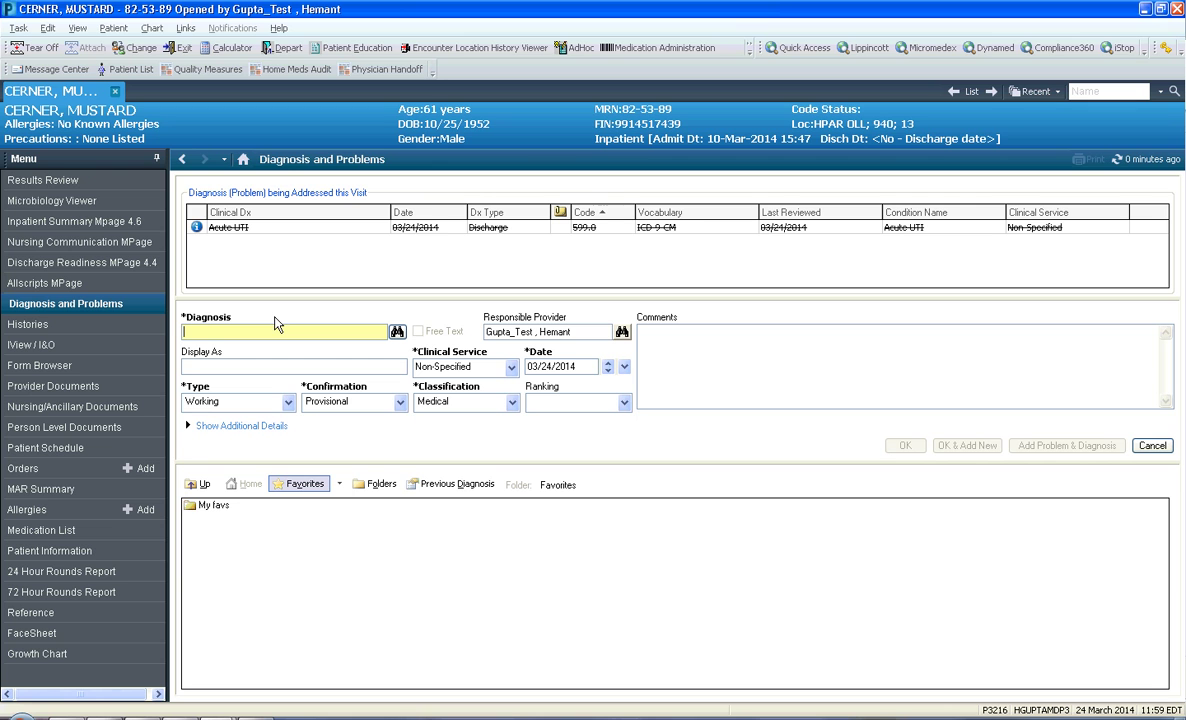
text(copd)
key(Return)
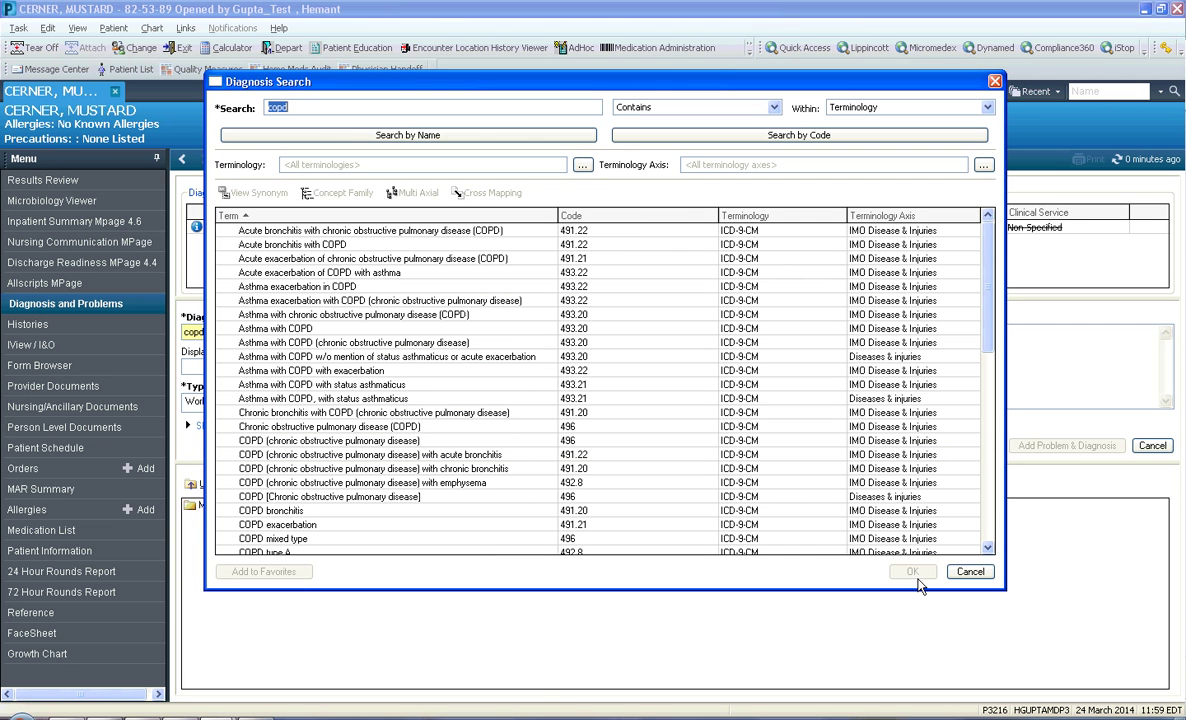
drag(920, 590, 925, 665)
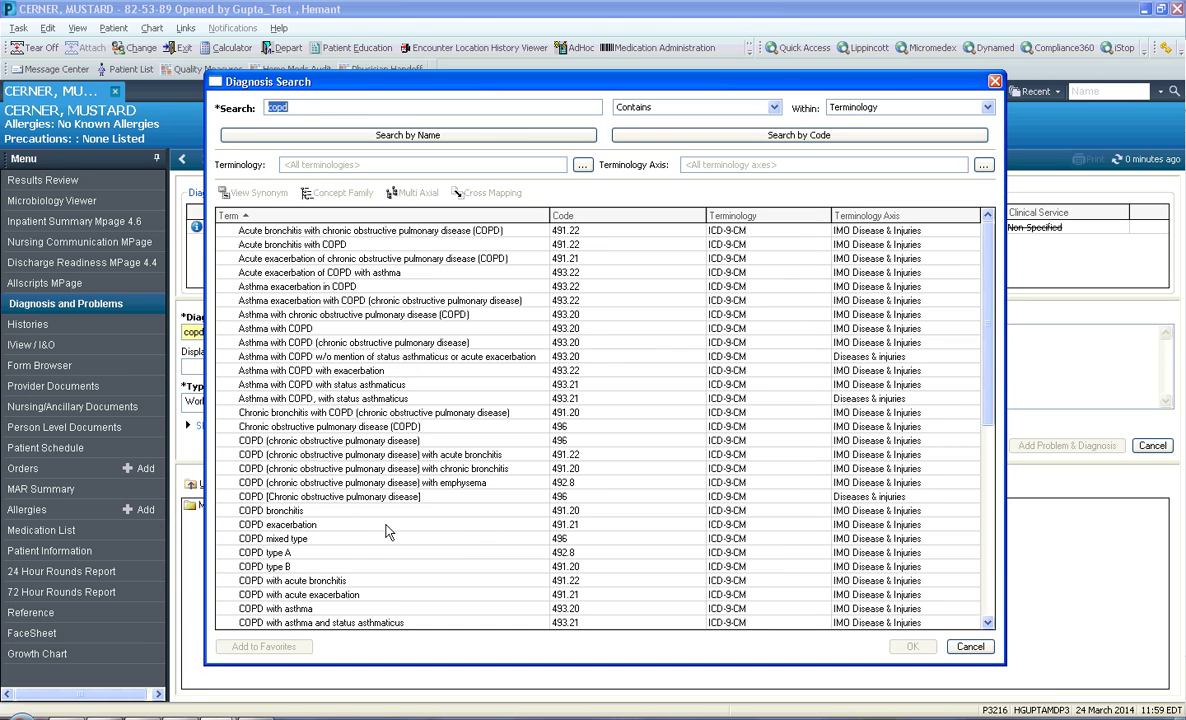
click(322, 496)
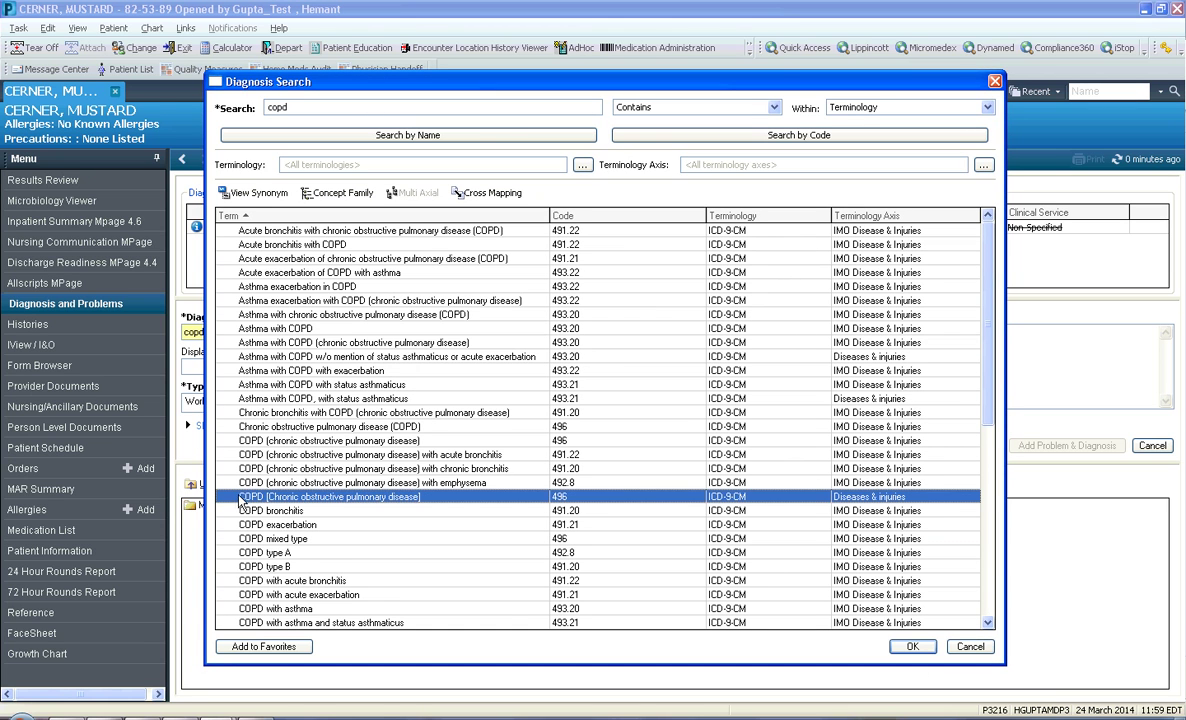
click(911, 647)
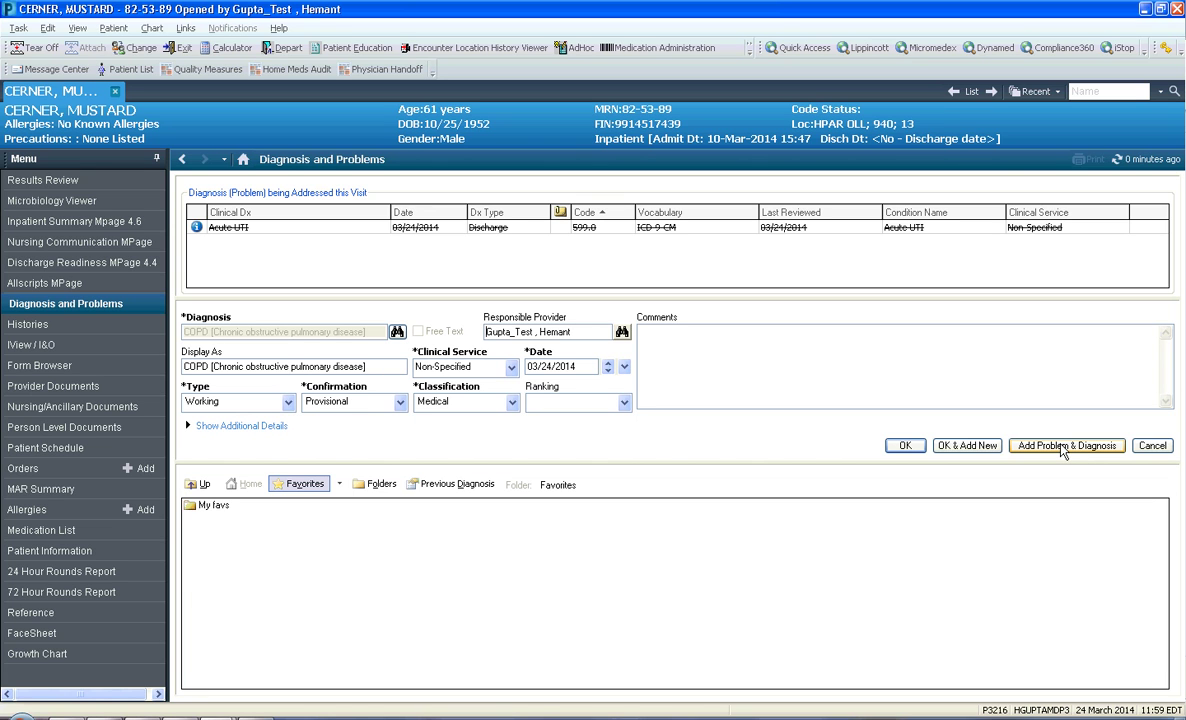
Step: Save COPD as problem and diagnosis, then remove it from the visit diagnoses only
click(1063, 452)
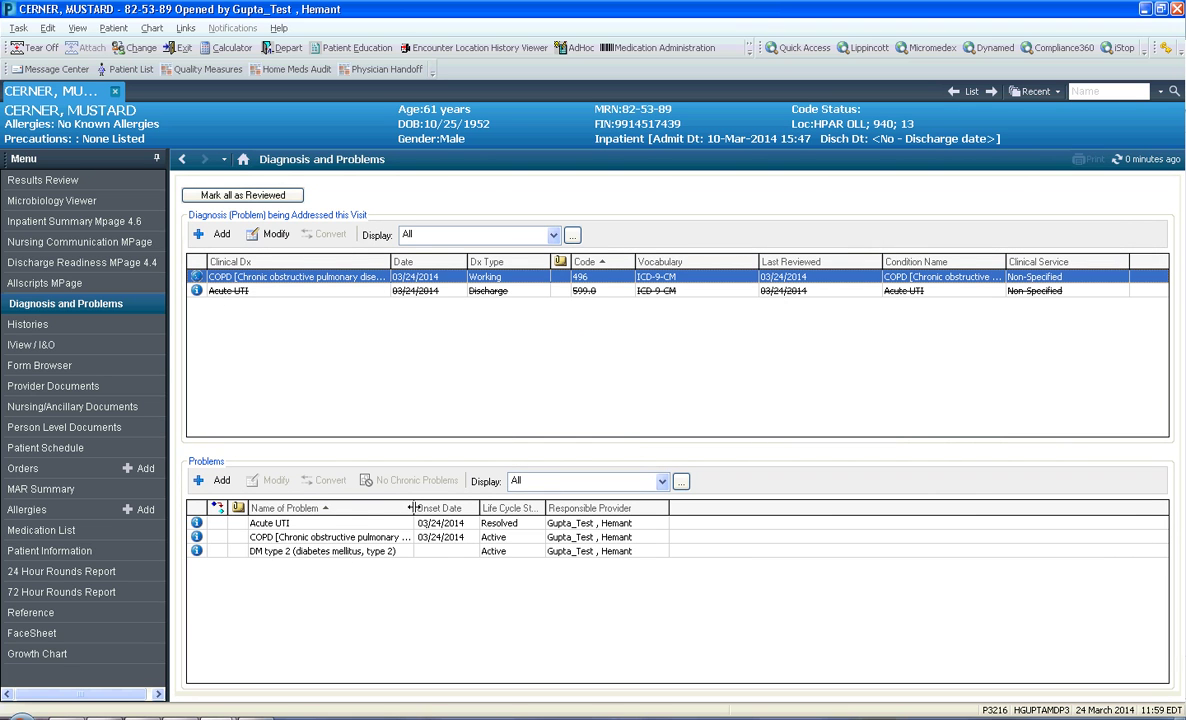
drag(414, 508, 482, 508)
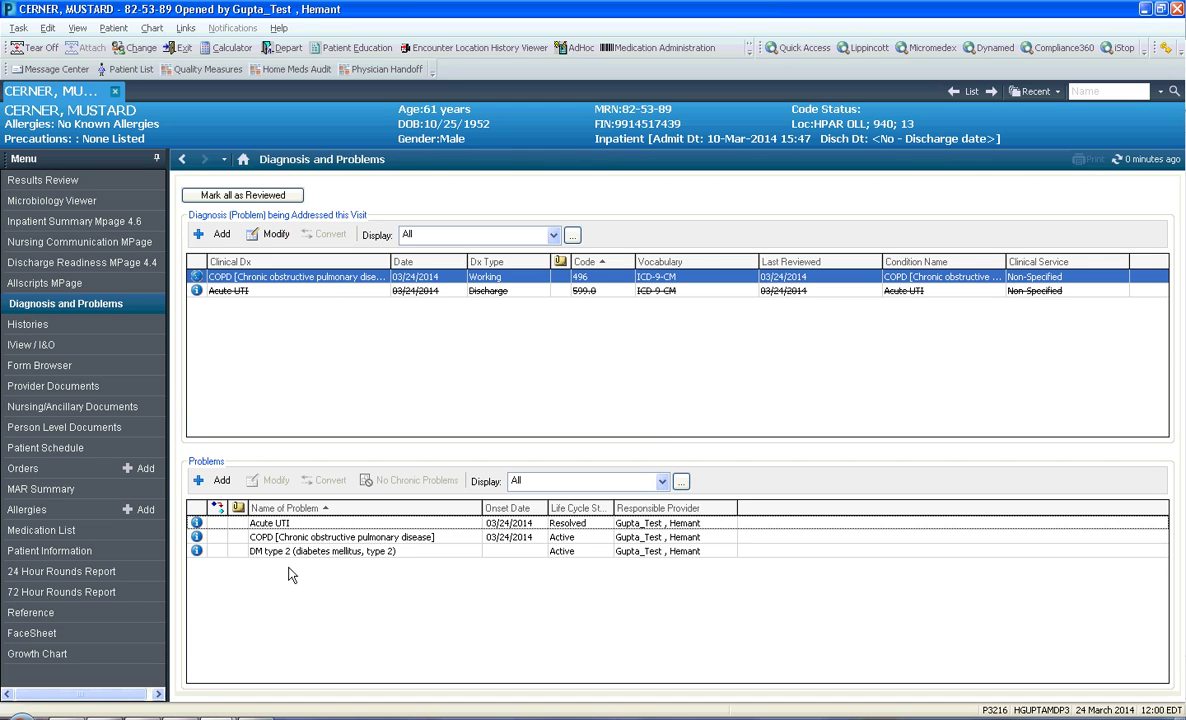
right_click(265, 286)
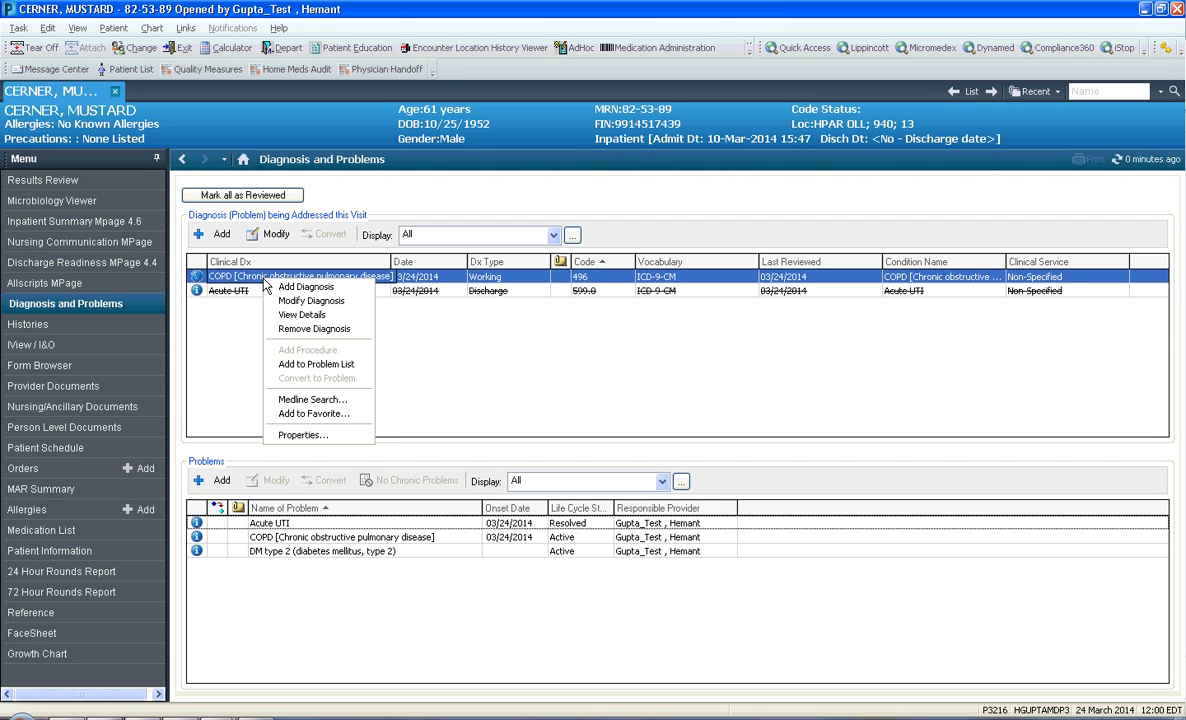
click(307, 330)
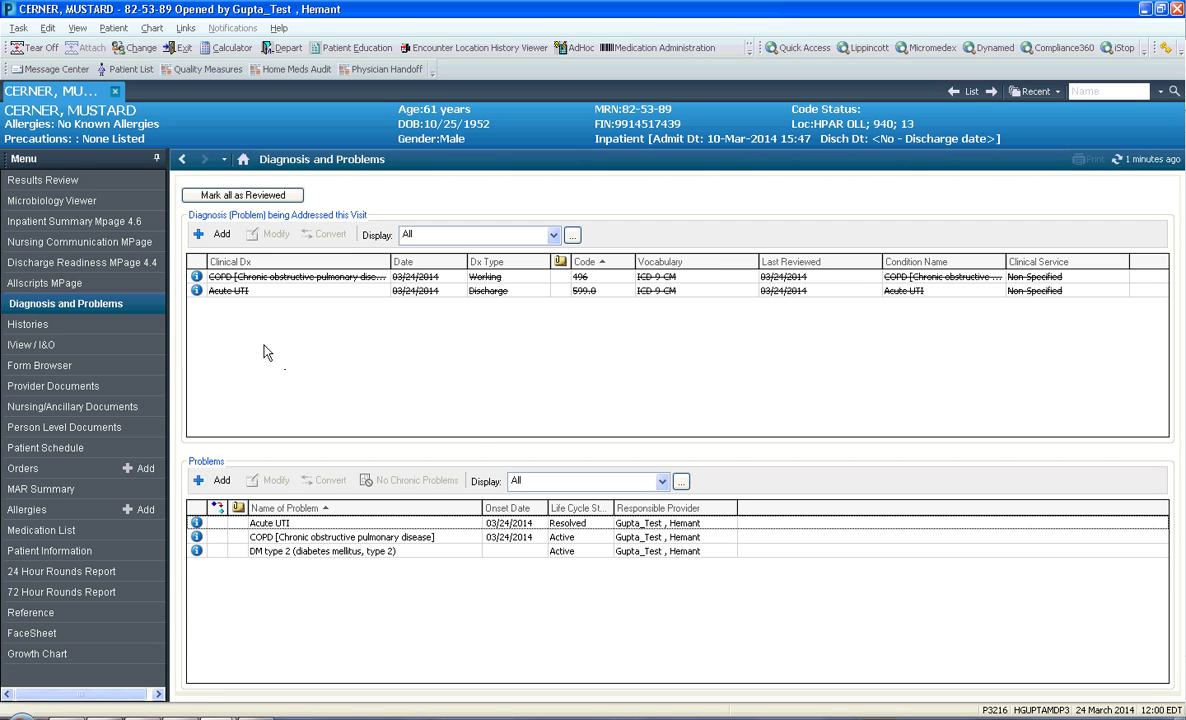
Step: Search pneumonia and add CAP (community acquired pneumonia), code 486, as a working visit diagnosis
click(213, 235)
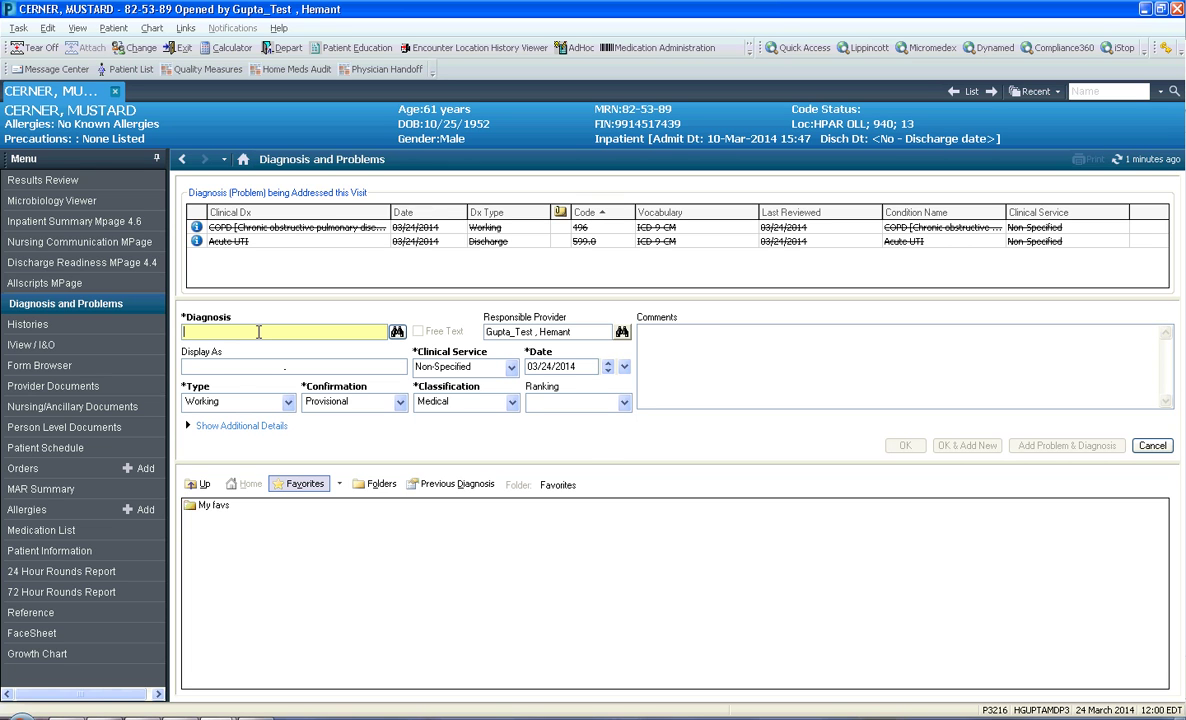
text(pns)
text(umonia)
click(397, 332)
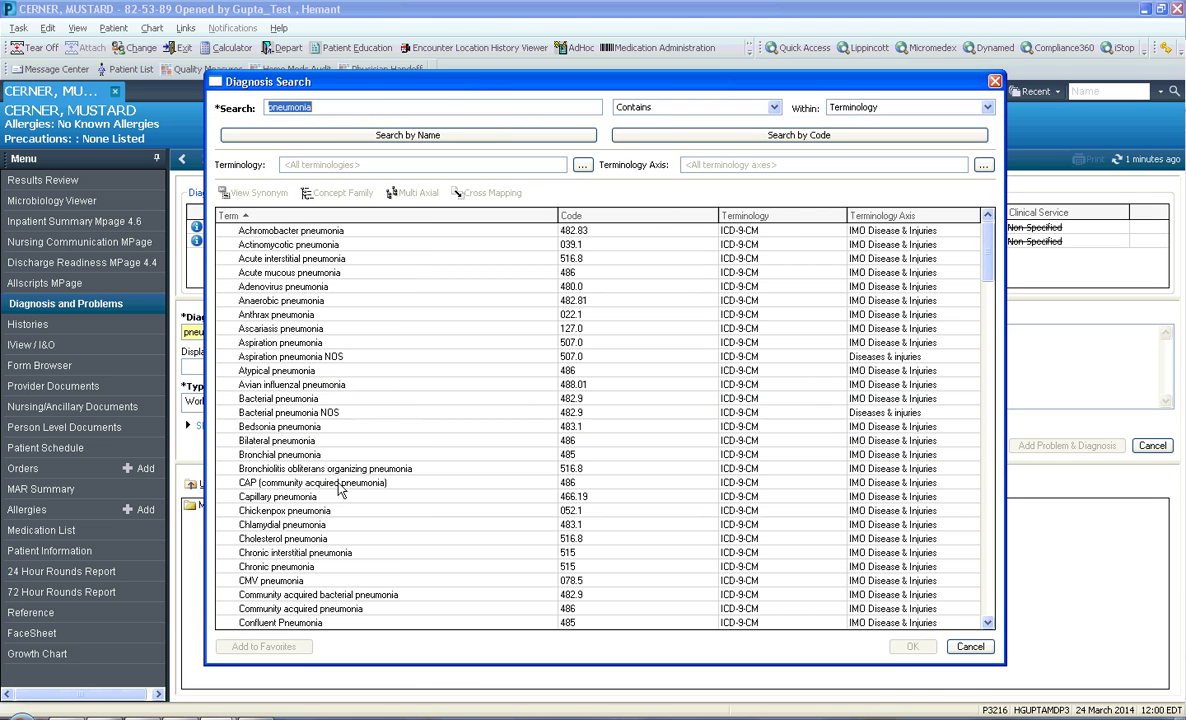
click(320, 483)
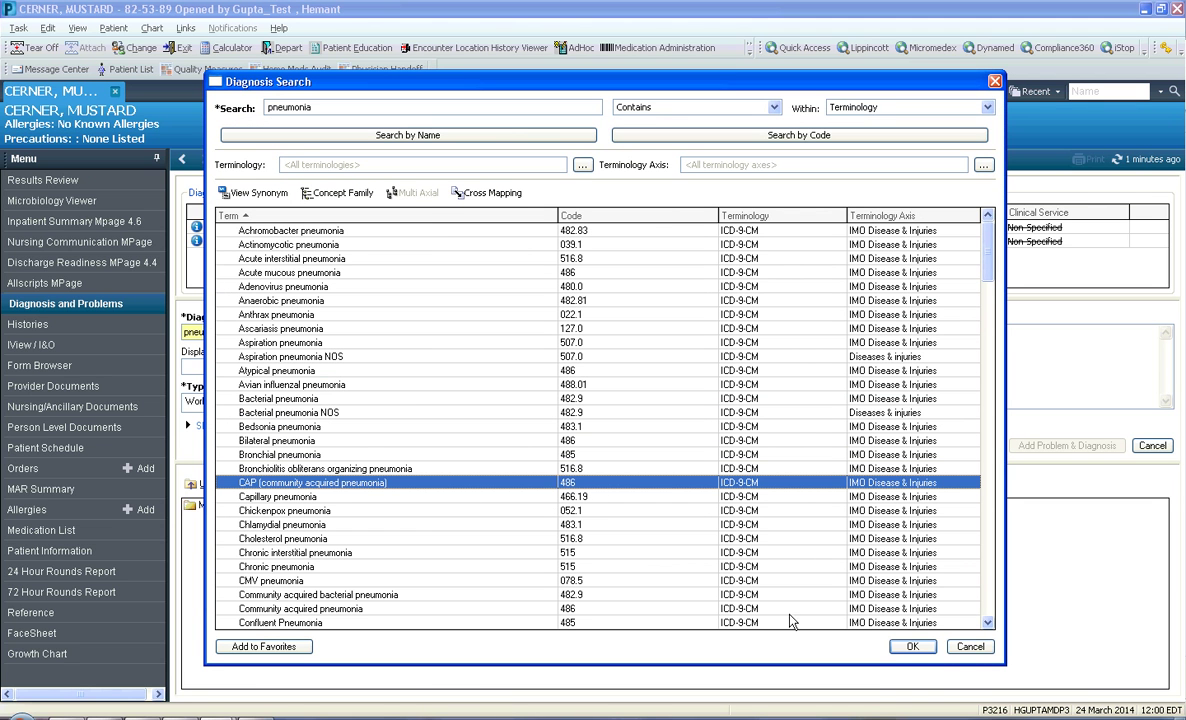
click(893, 647)
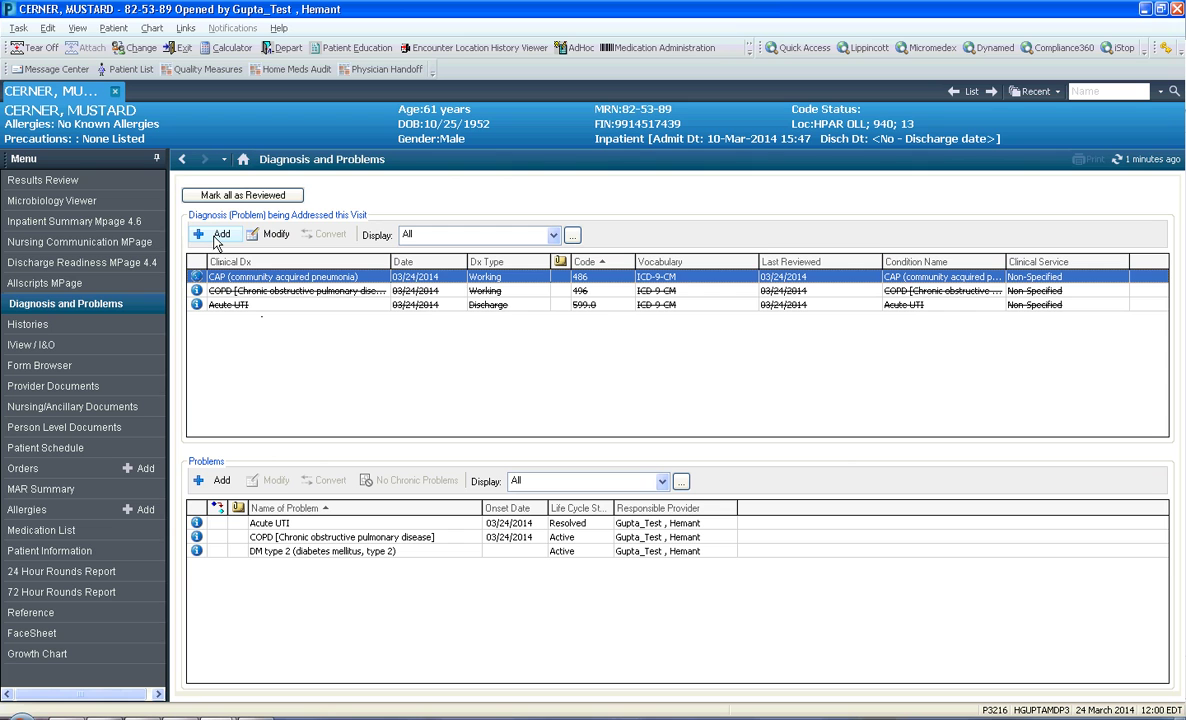
Step: Search htn and add HTN (hypertension), benign as an active problem
click(222, 483)
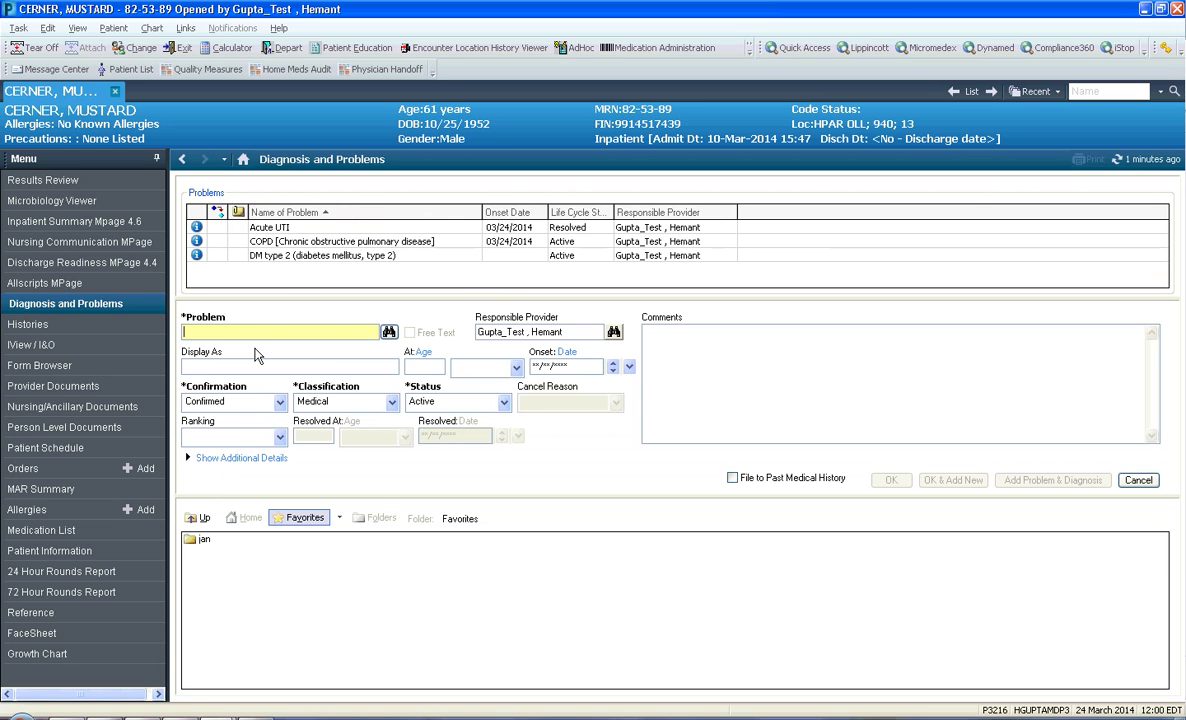
click(388, 332)
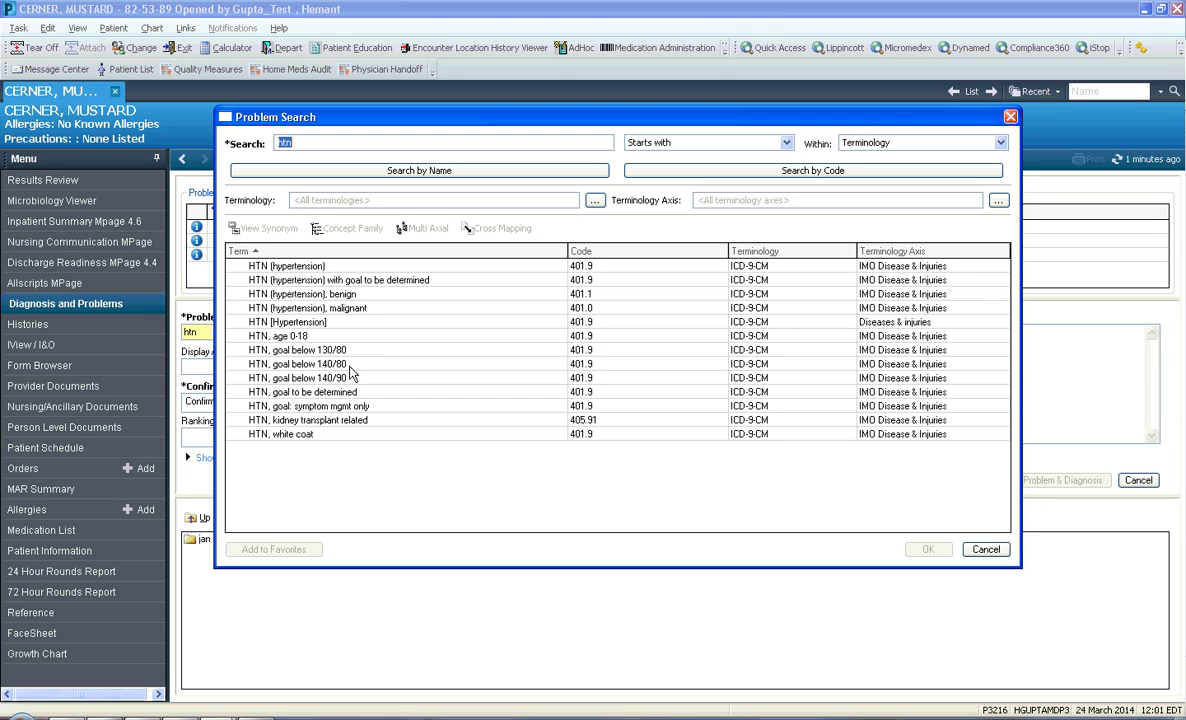
click(357, 293)
click(927, 549)
click(889, 480)
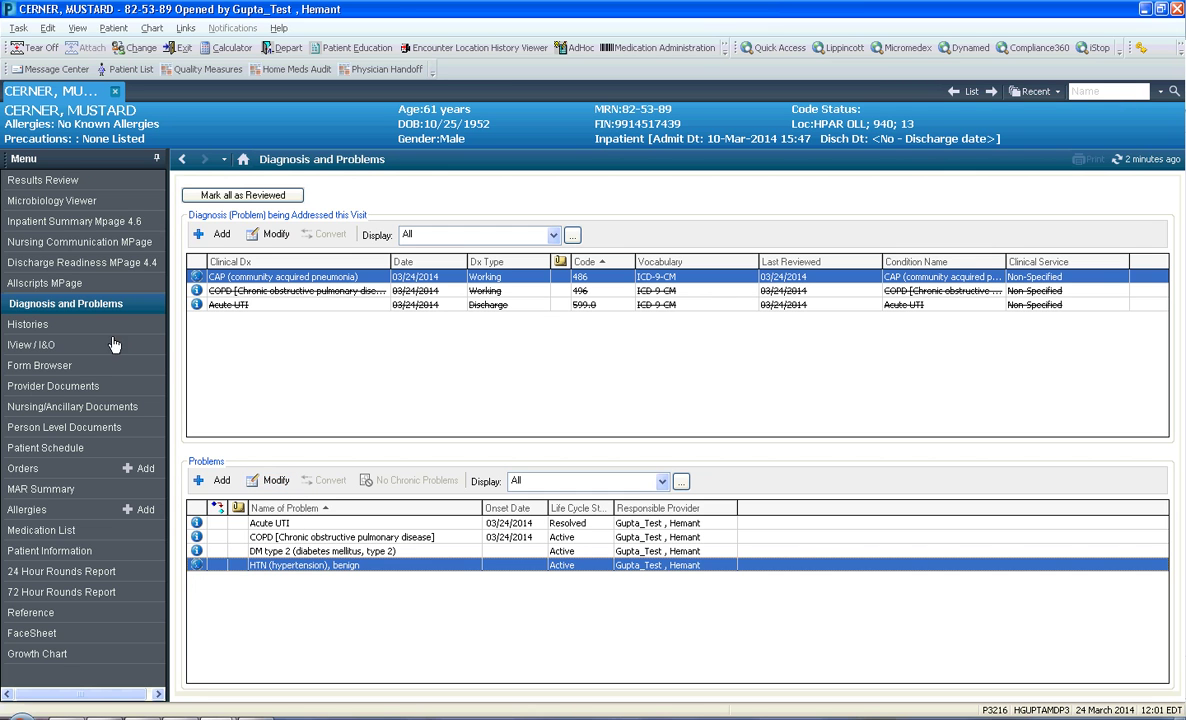
Step: On the Orders page, start a new order and add Cellulitis (682.9) as its visit diagnosis
click(78, 469)
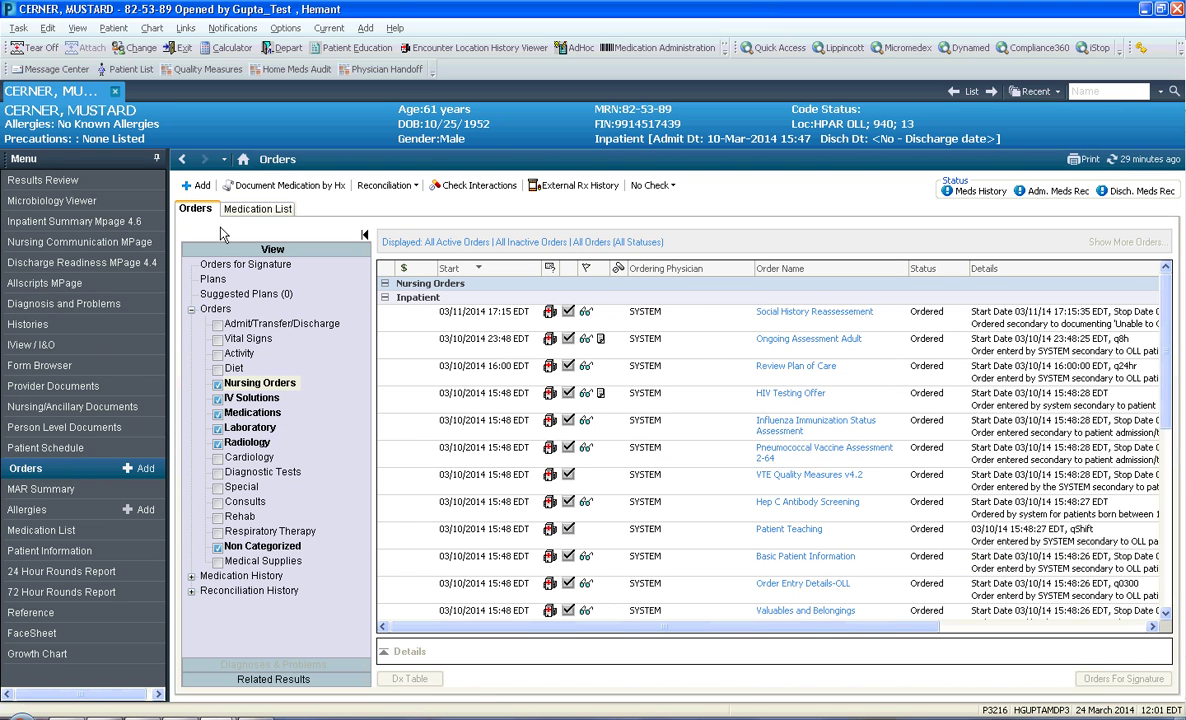
click(202, 186)
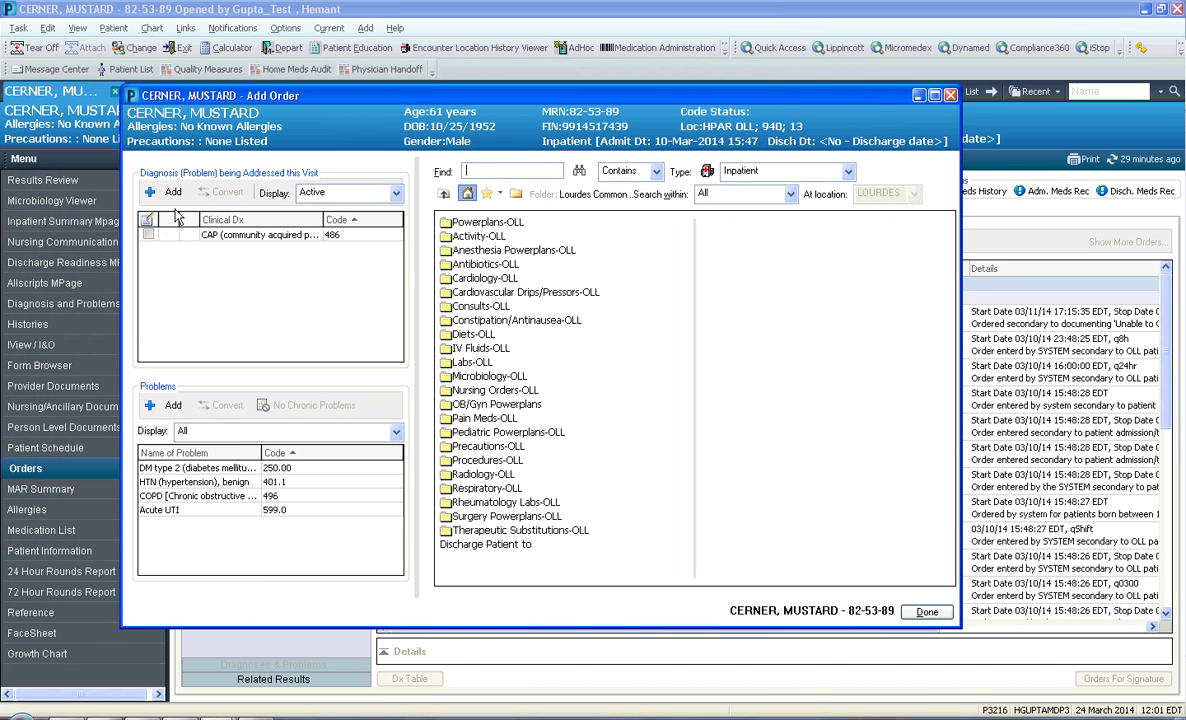
click(164, 193)
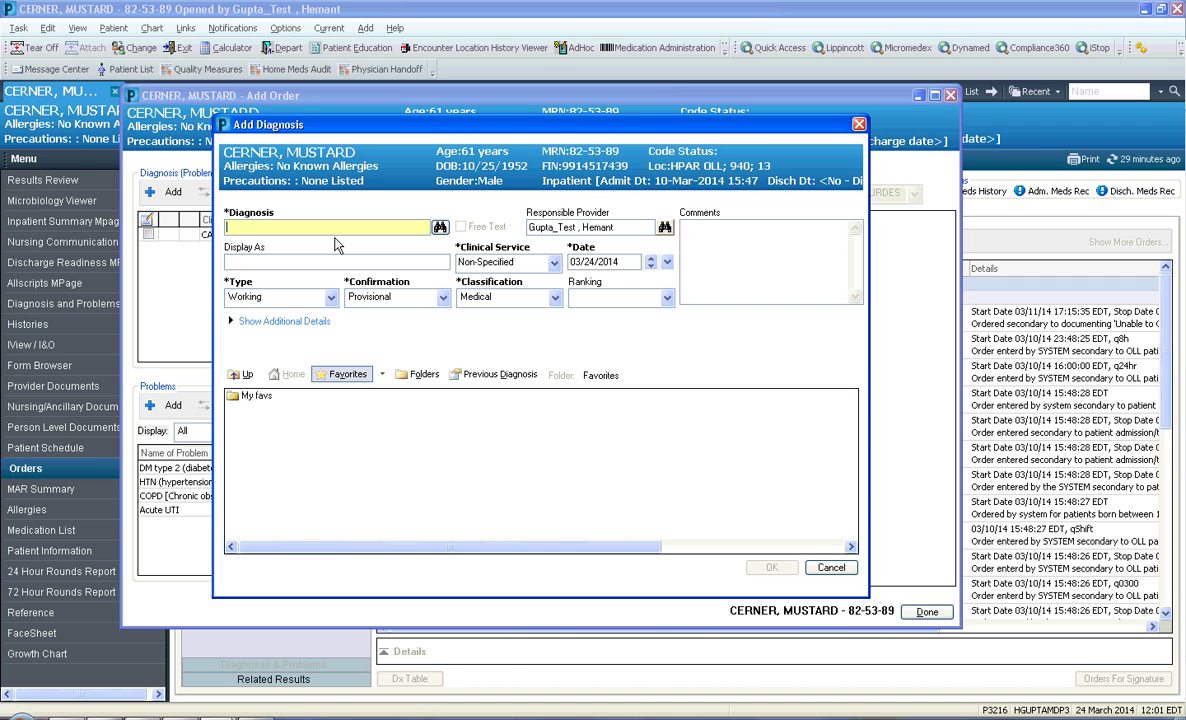
text(cellulitis)
key(Return)
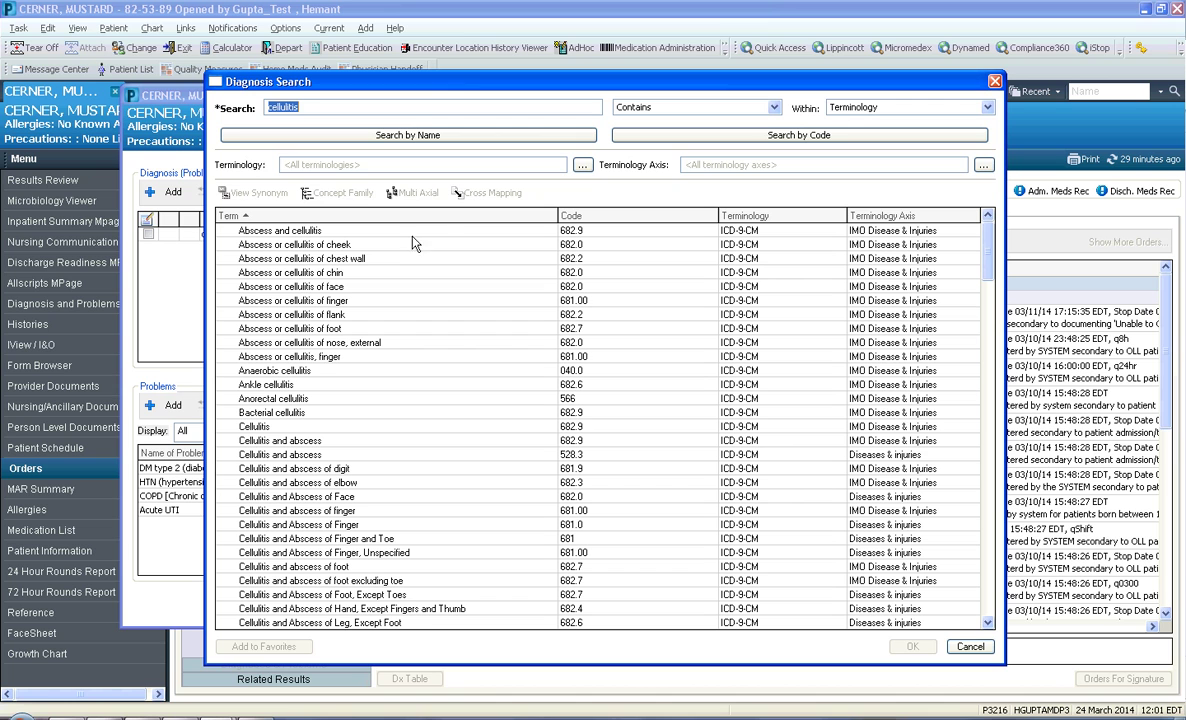
click(262, 426)
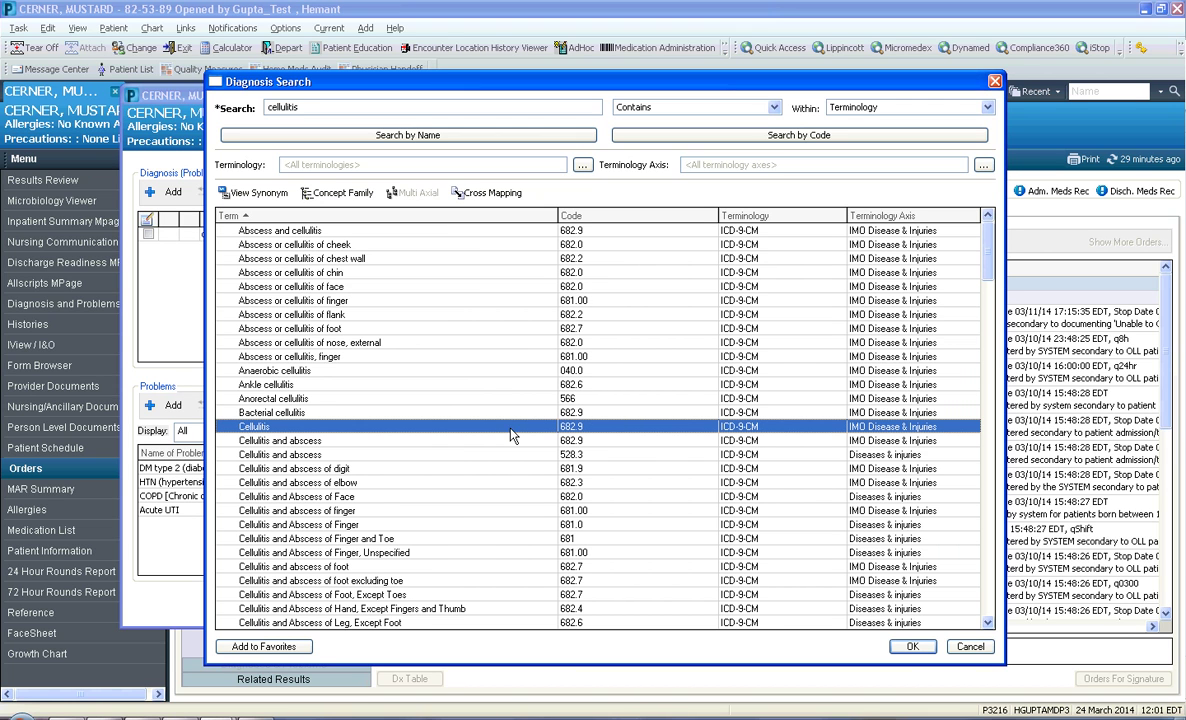
click(912, 646)
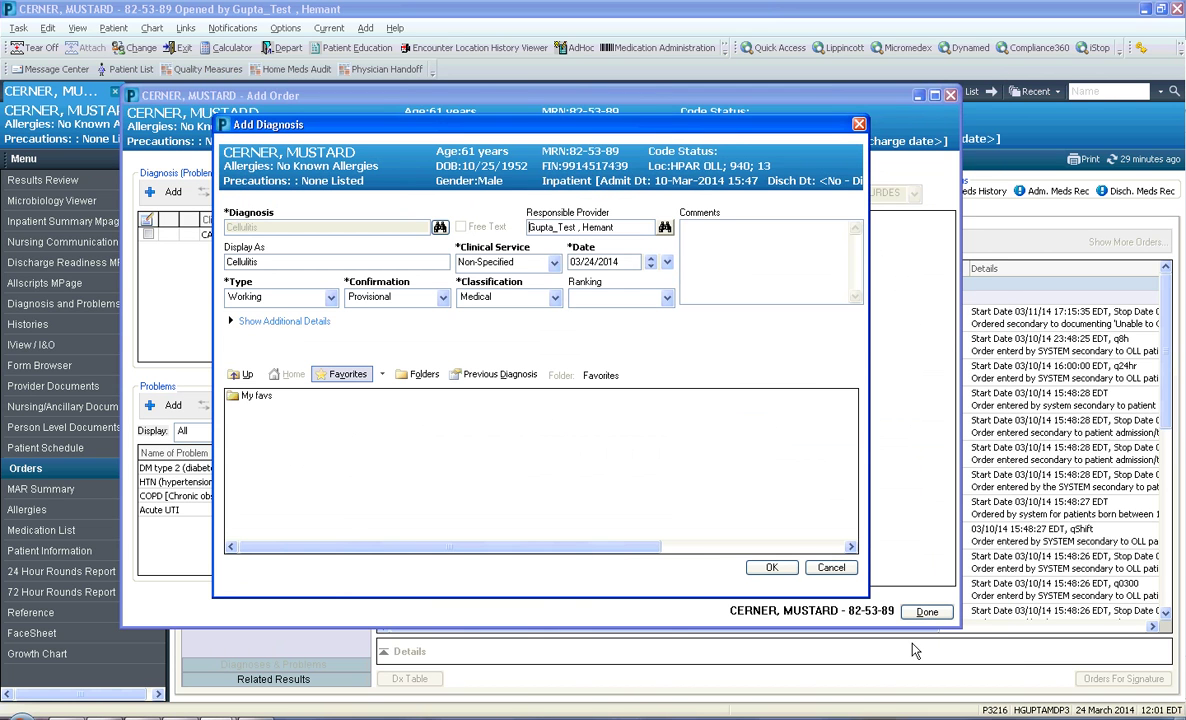
click(770, 567)
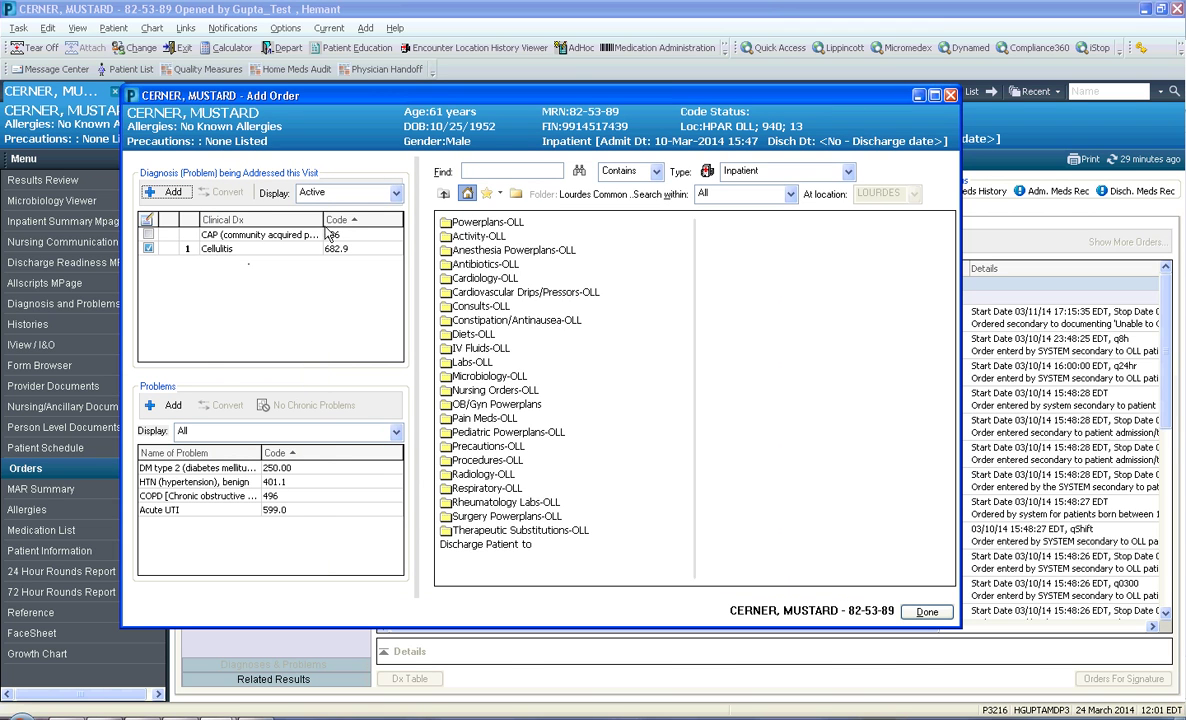
drag(322, 219, 337, 219)
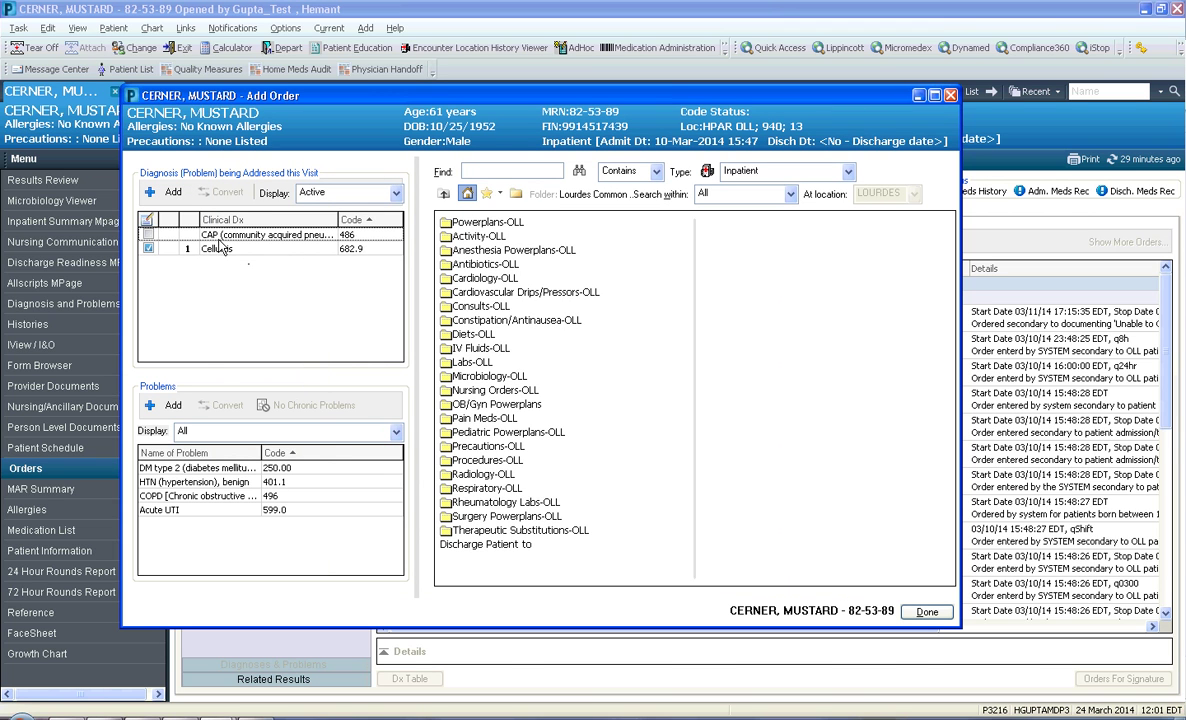
Step: Search 'oste' to add Osteoarthritis (715.90) as a problem, then finish the order window with Done
click(173, 406)
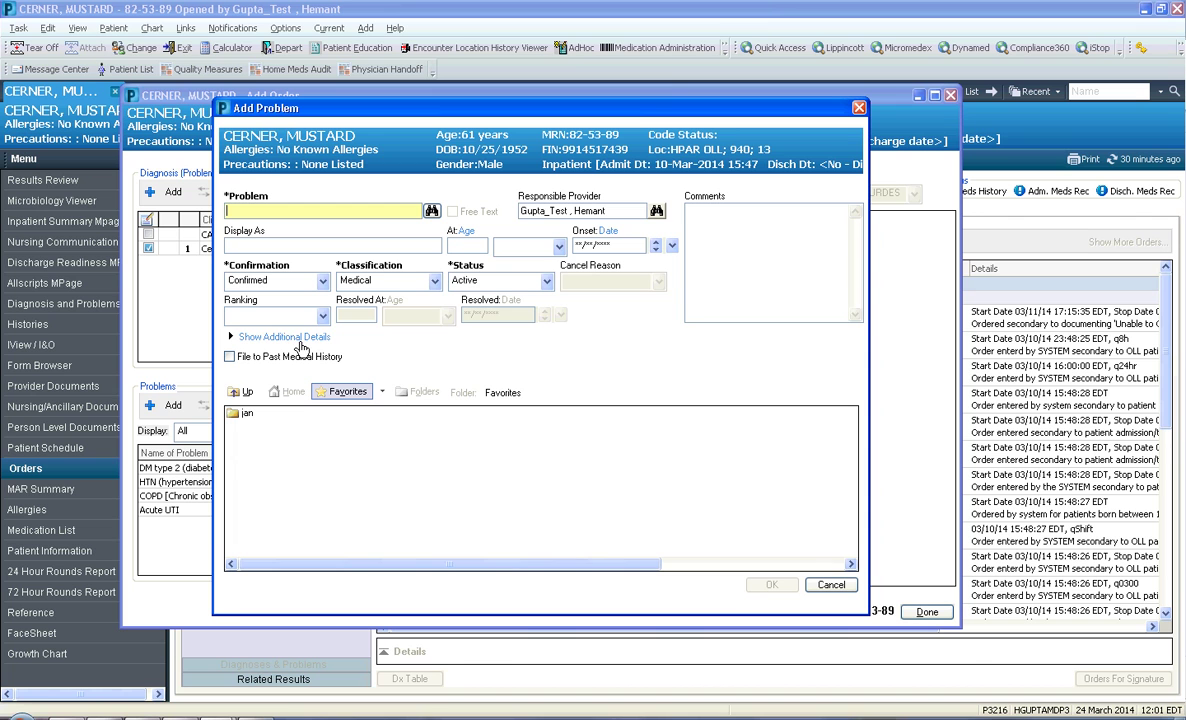
text(osteoarthritis)
click(431, 210)
click(270, 265)
click(927, 549)
click(773, 585)
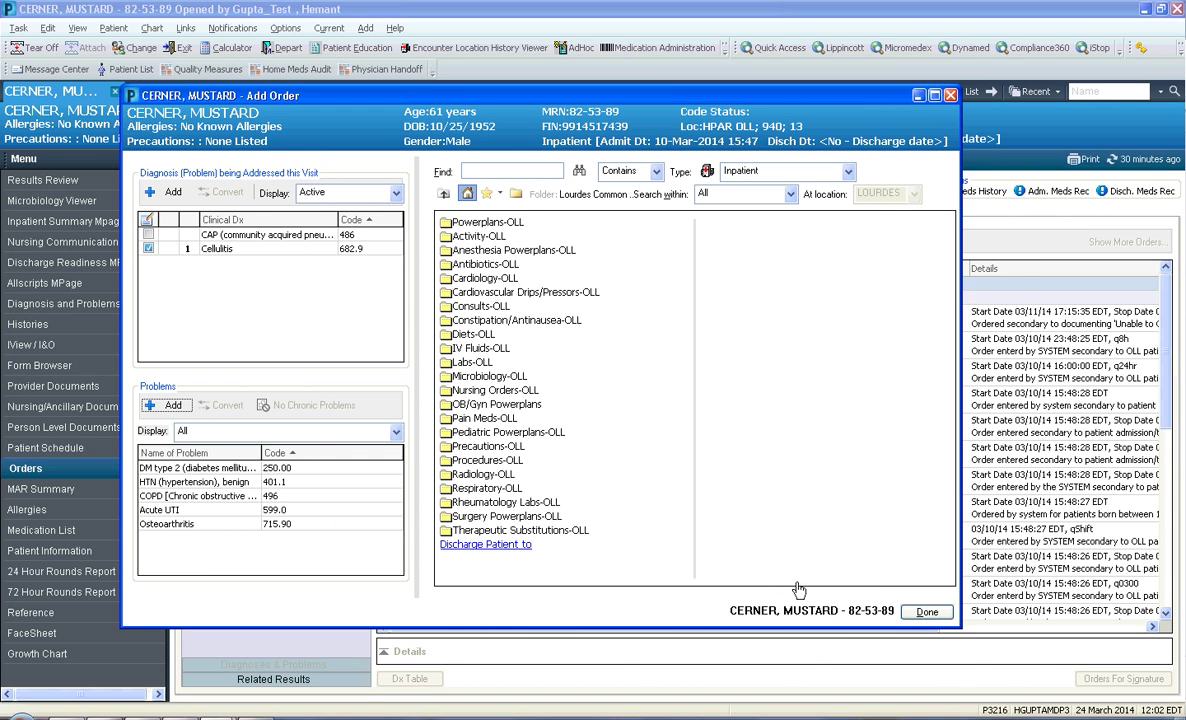
click(905, 614)
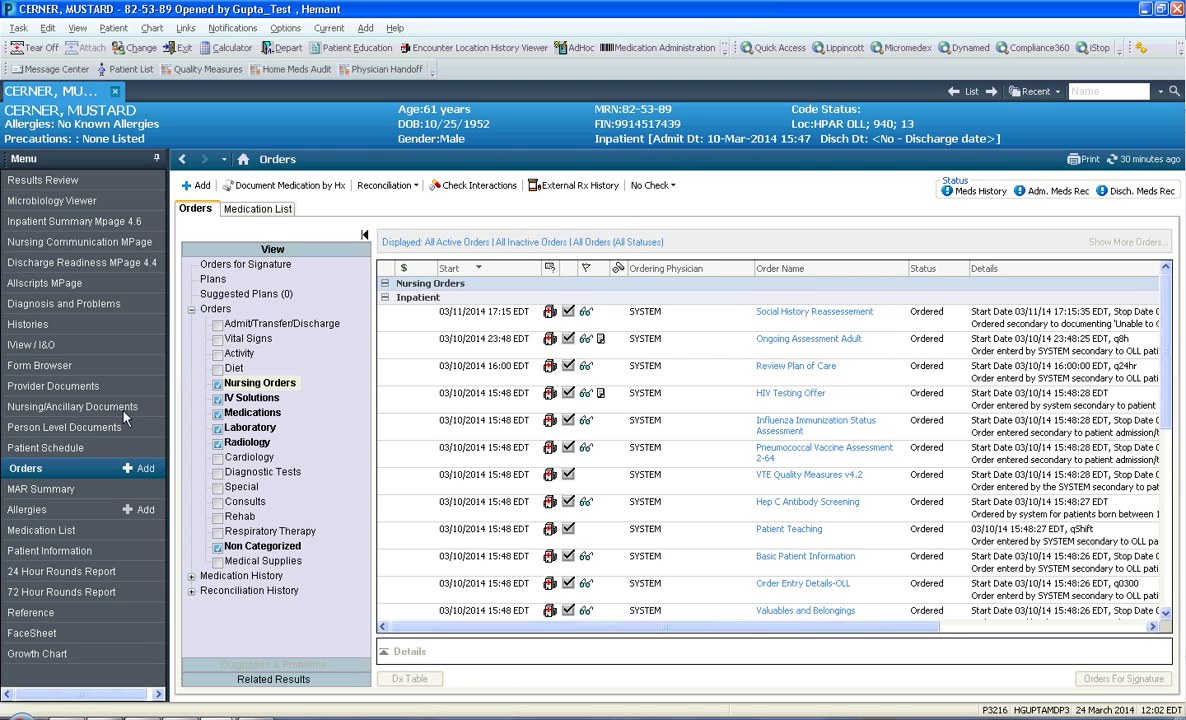
Step: On Inpatient Summary Mpage 4.6, search 'headac' and add Headache (784.0) as diagnosis and problem
click(71, 222)
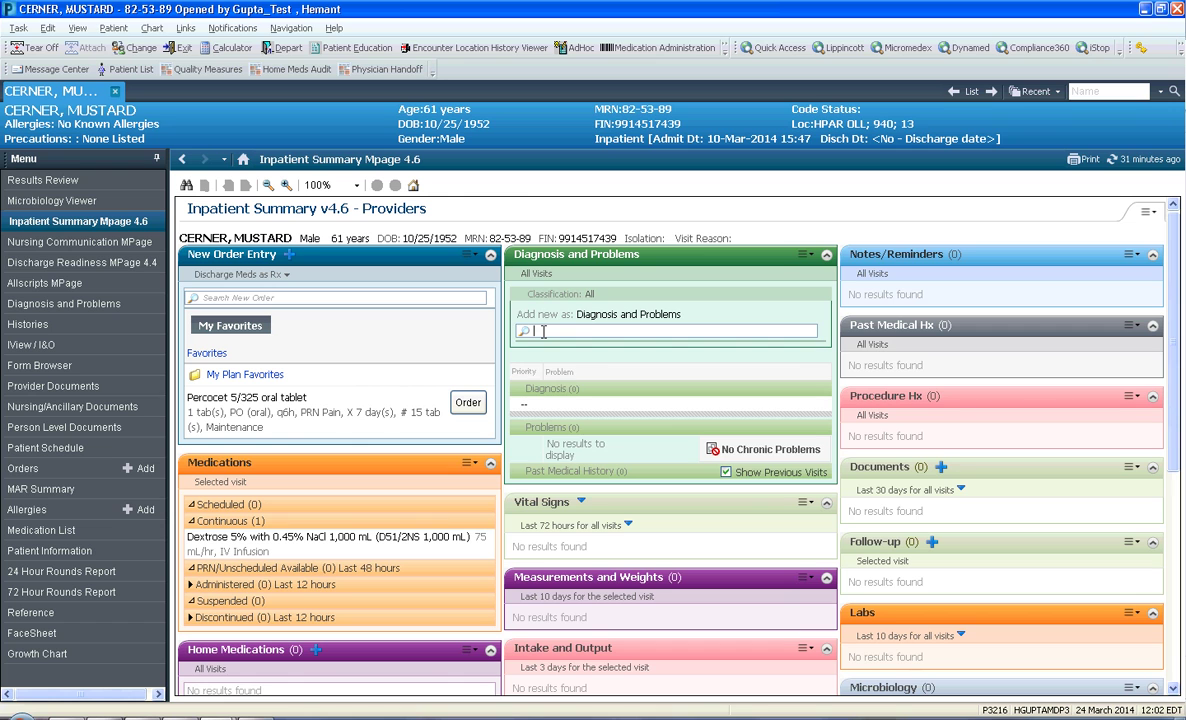
text(head)
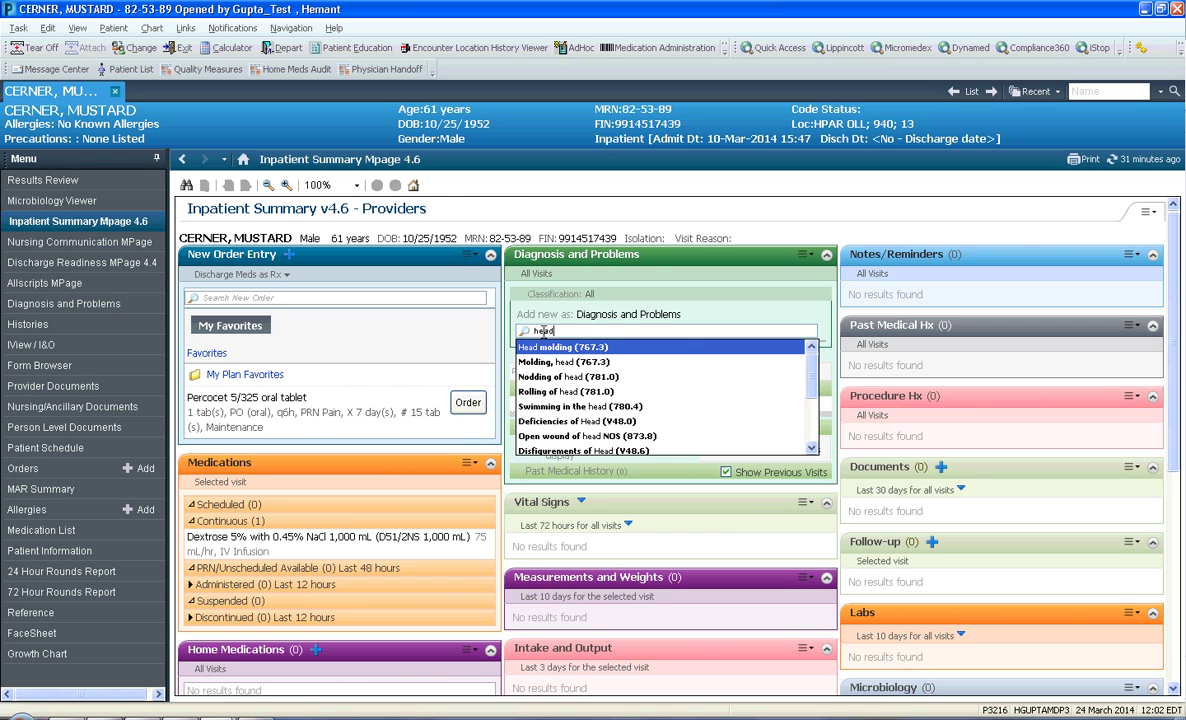
text(ac)
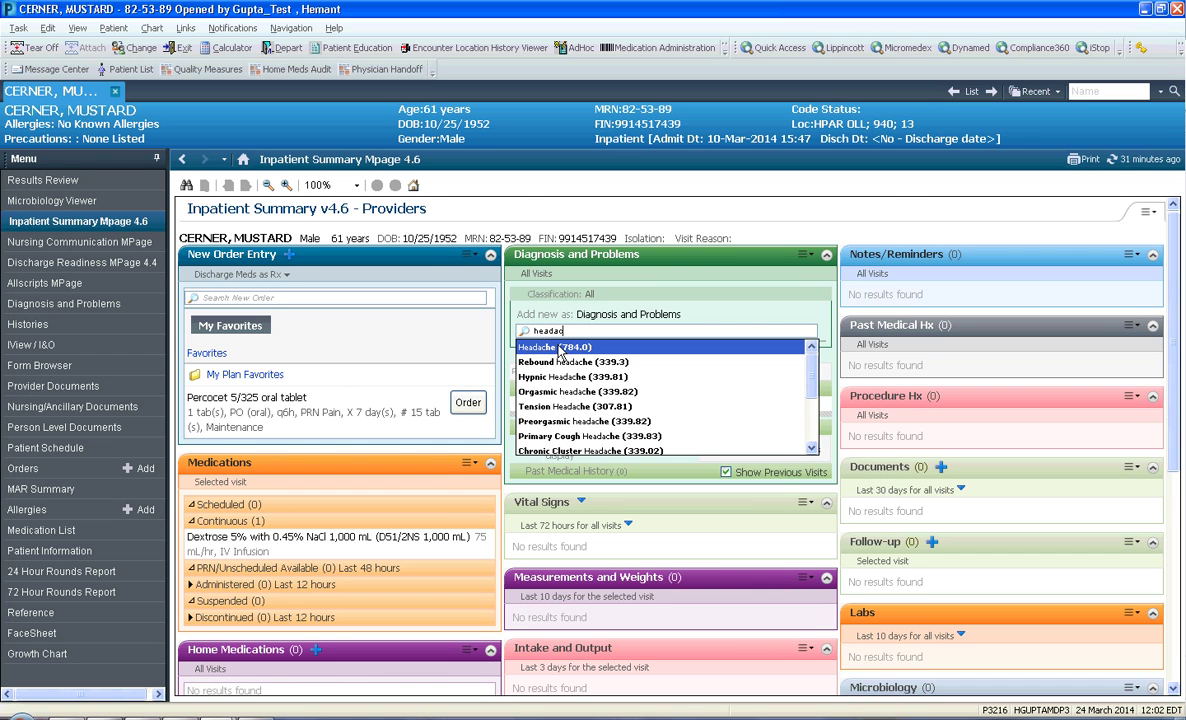
click(557, 345)
mouse_move(601, 410)
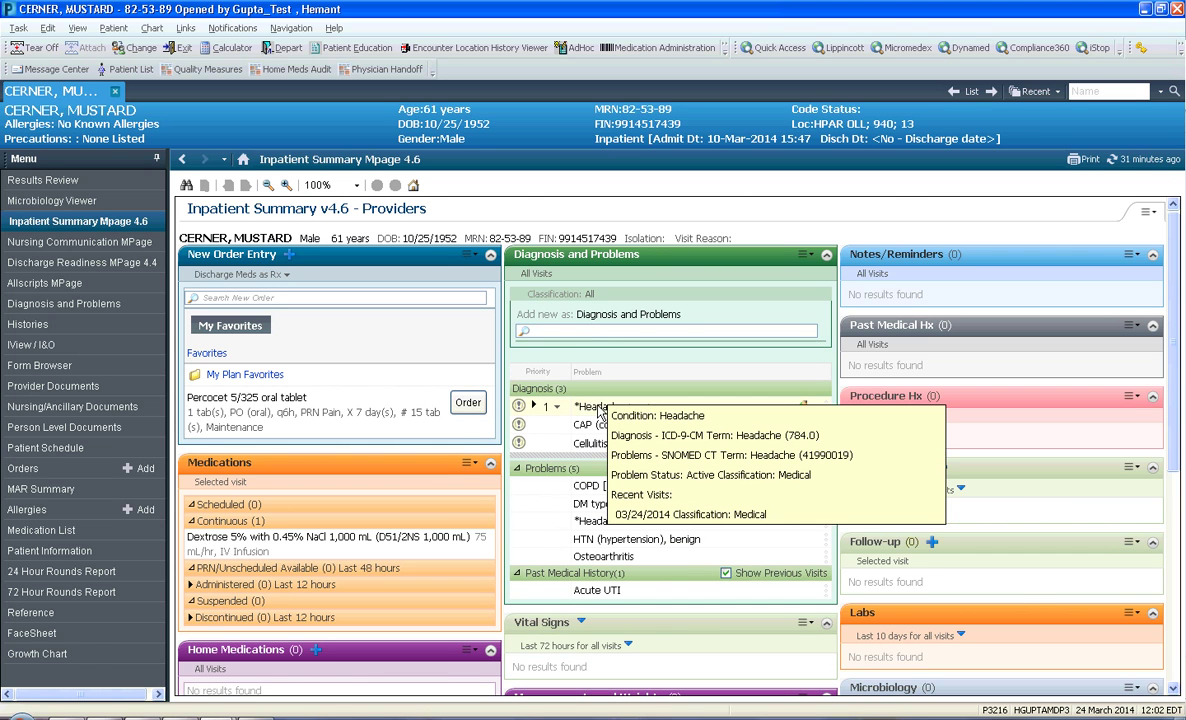
mouse_move(597, 526)
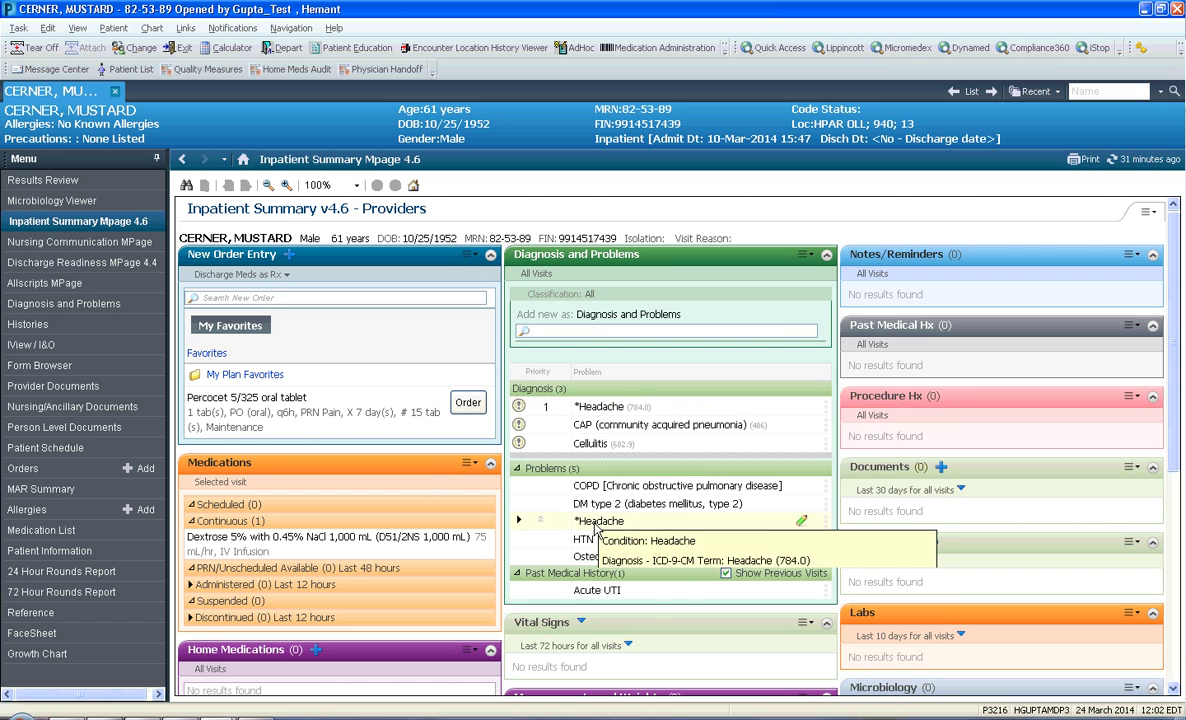
click(676, 316)
click(678, 317)
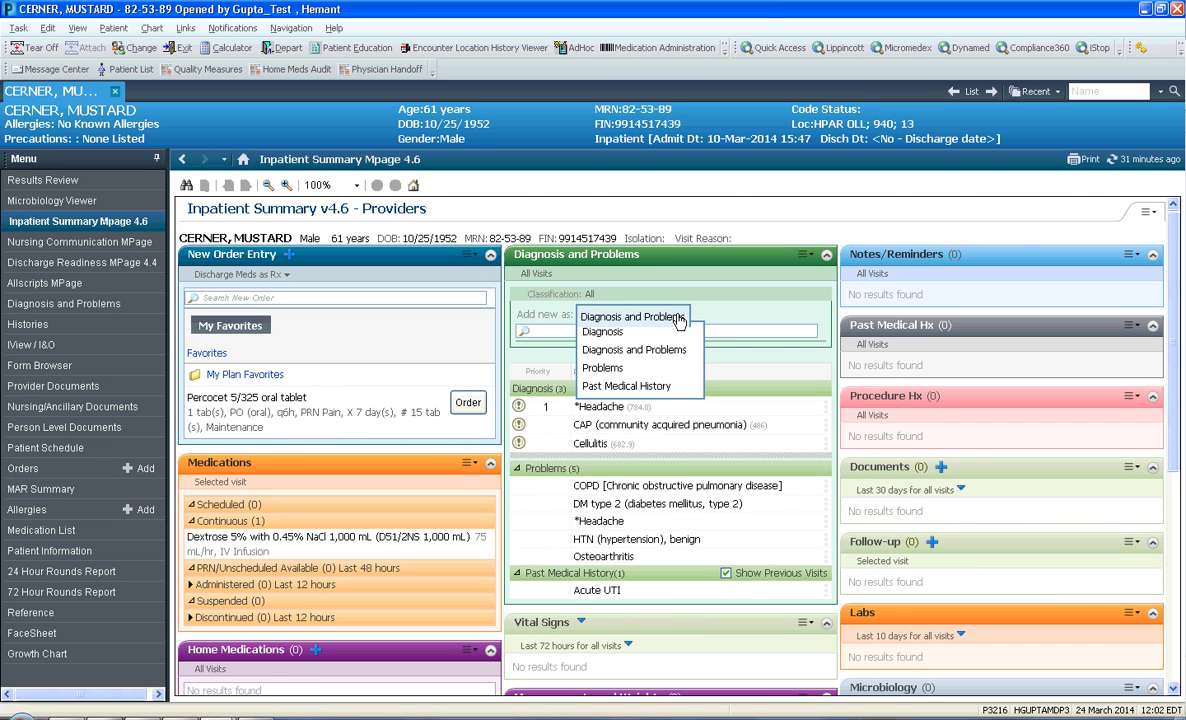
click(604, 368)
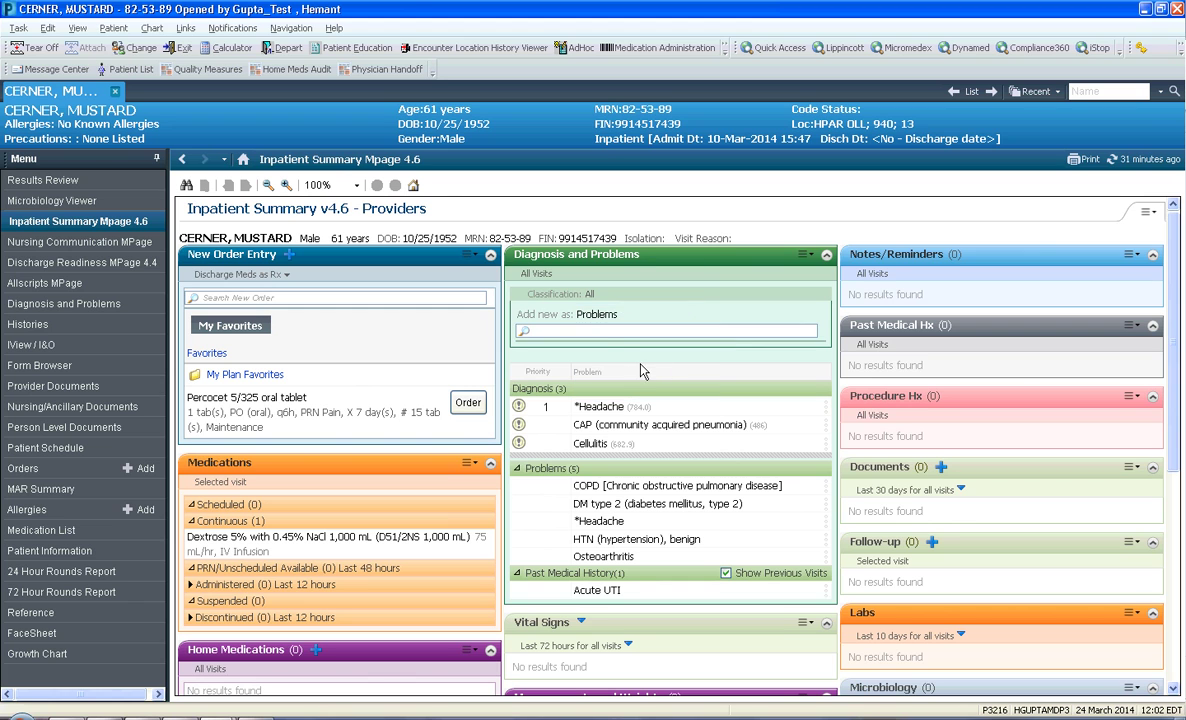
click(598, 332)
click(600, 315)
click(609, 352)
Step: On Discharge Readiness MPage 4.4, add Renal failure syndrome NOS (586), then return to Diagnosis and Problems
click(92, 262)
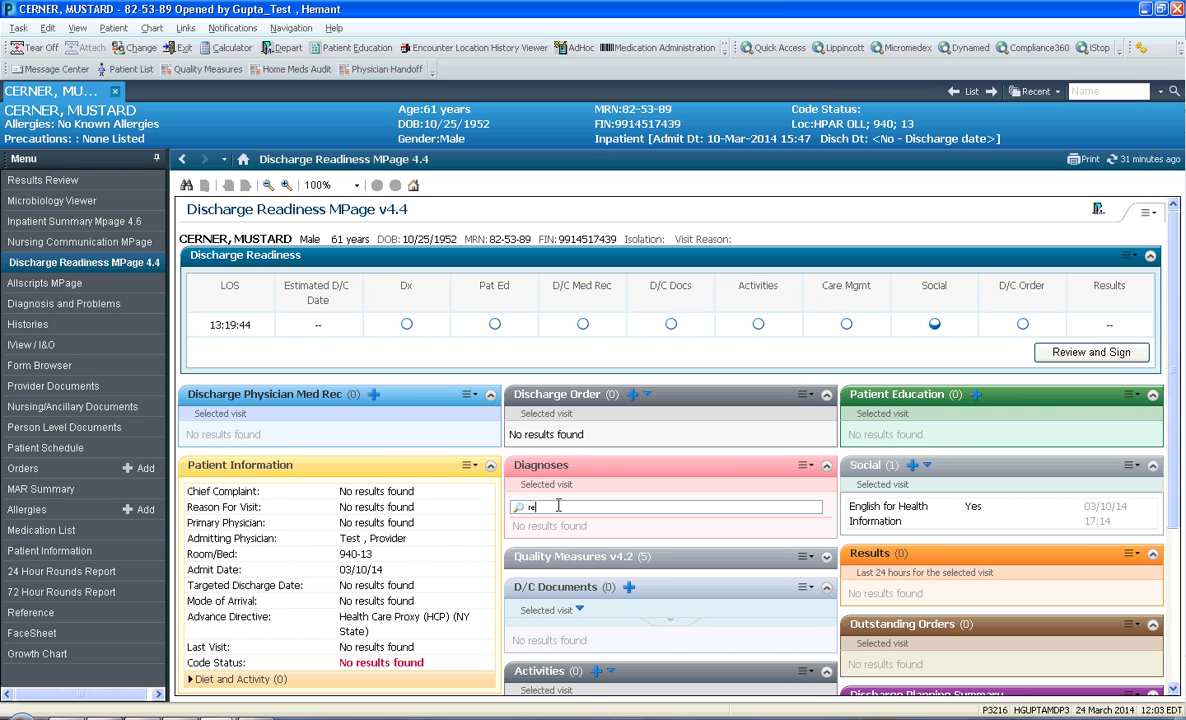
text(renal fa)
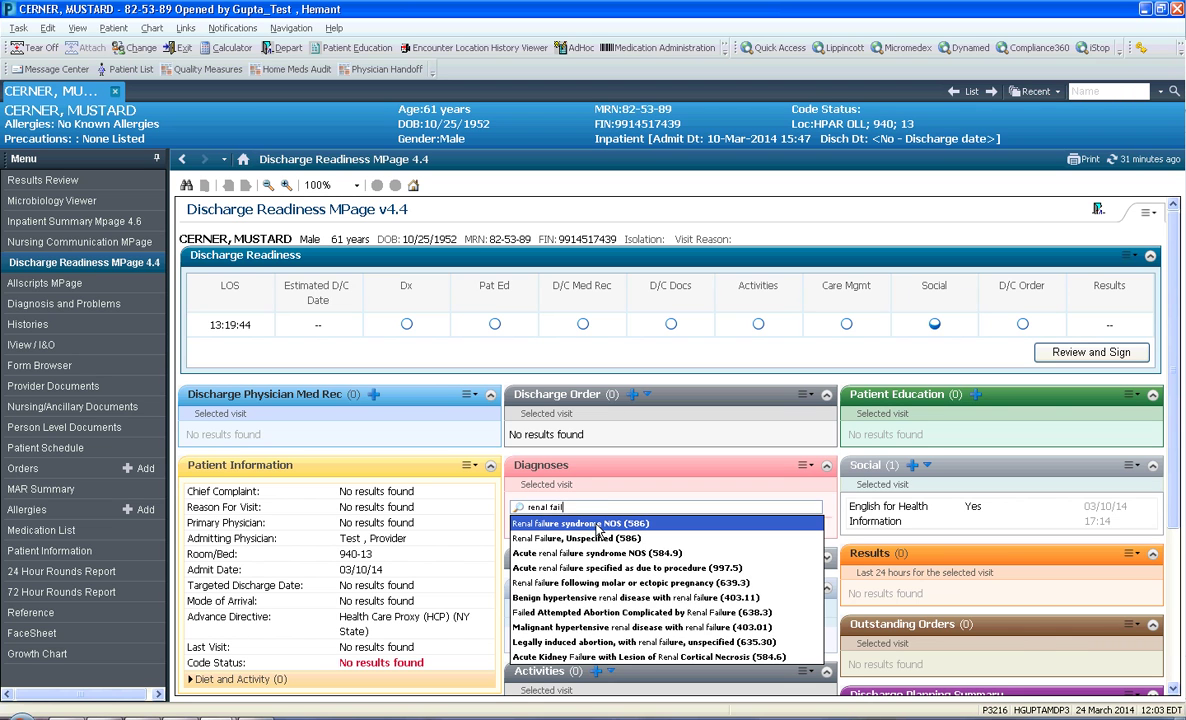
text(il)
click(597, 528)
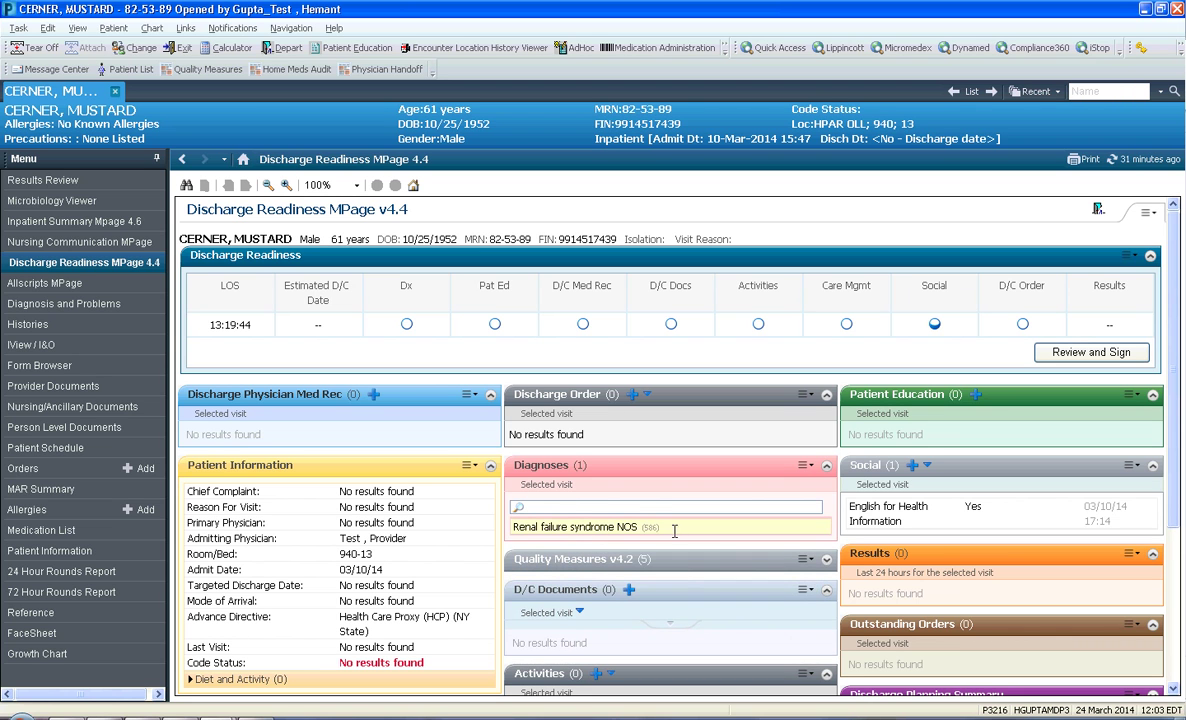
mouse_move(605, 535)
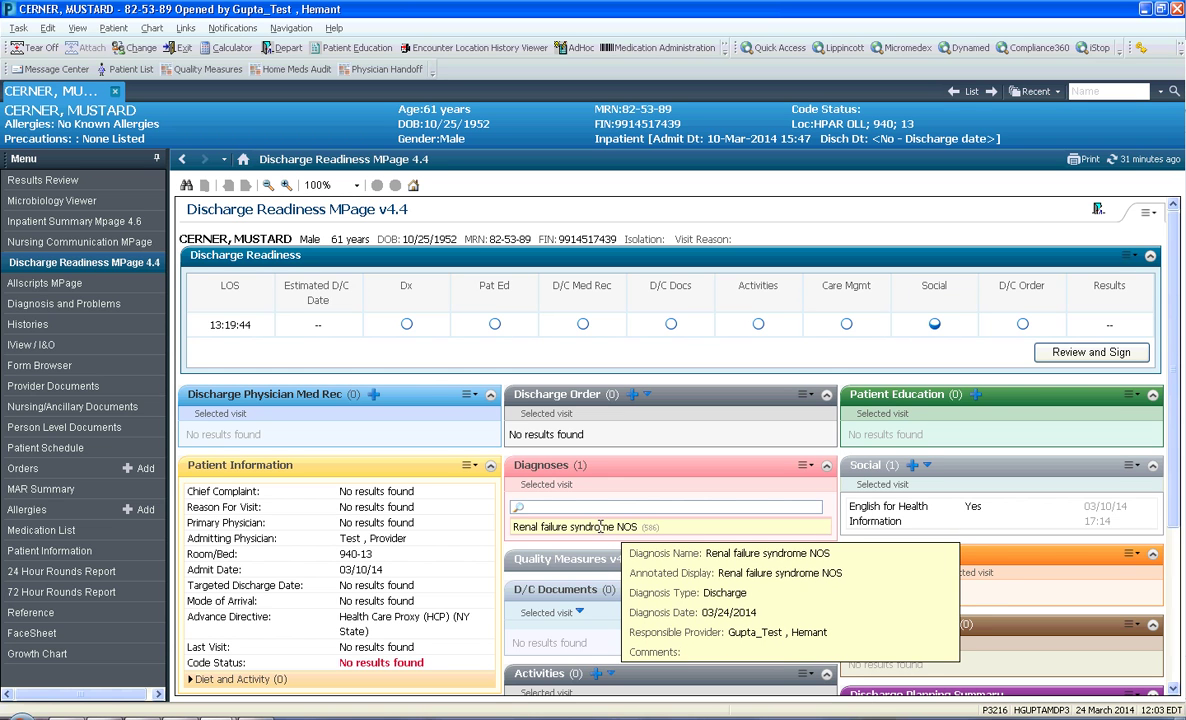
click(84, 305)
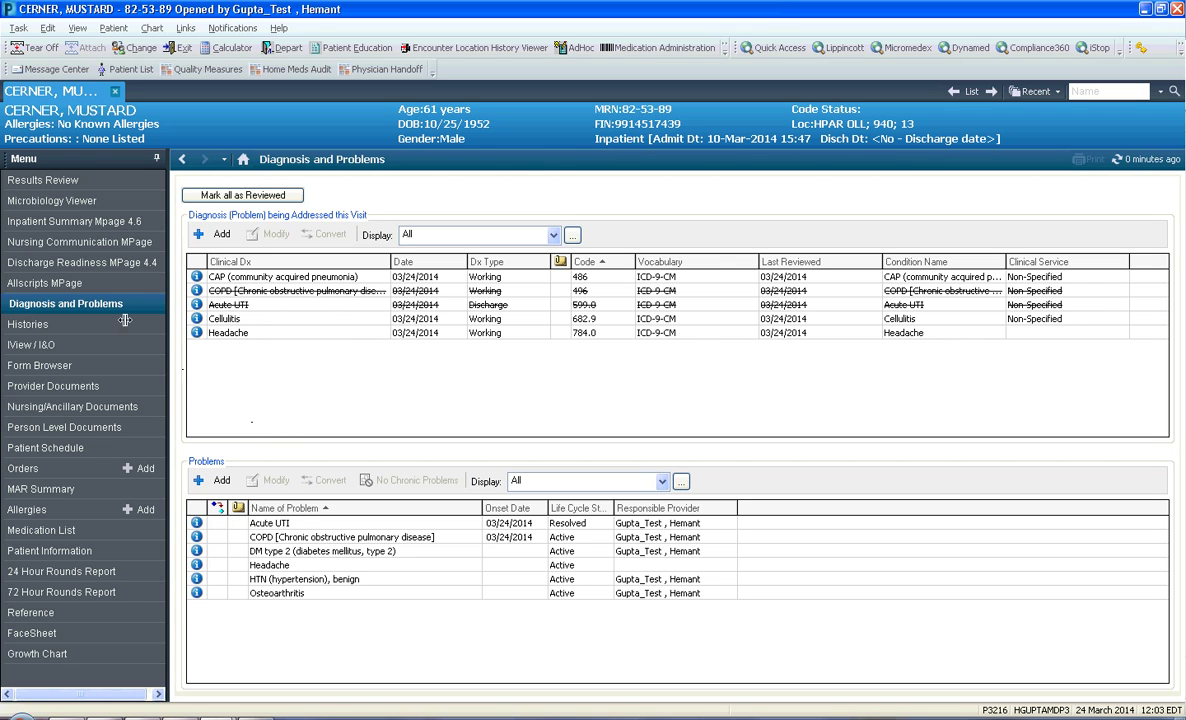
Step: Pass through Discharge Readiness MPage 4.4 and Inpatient Summary Mpage 4.6, ending on Orders
click(62, 262)
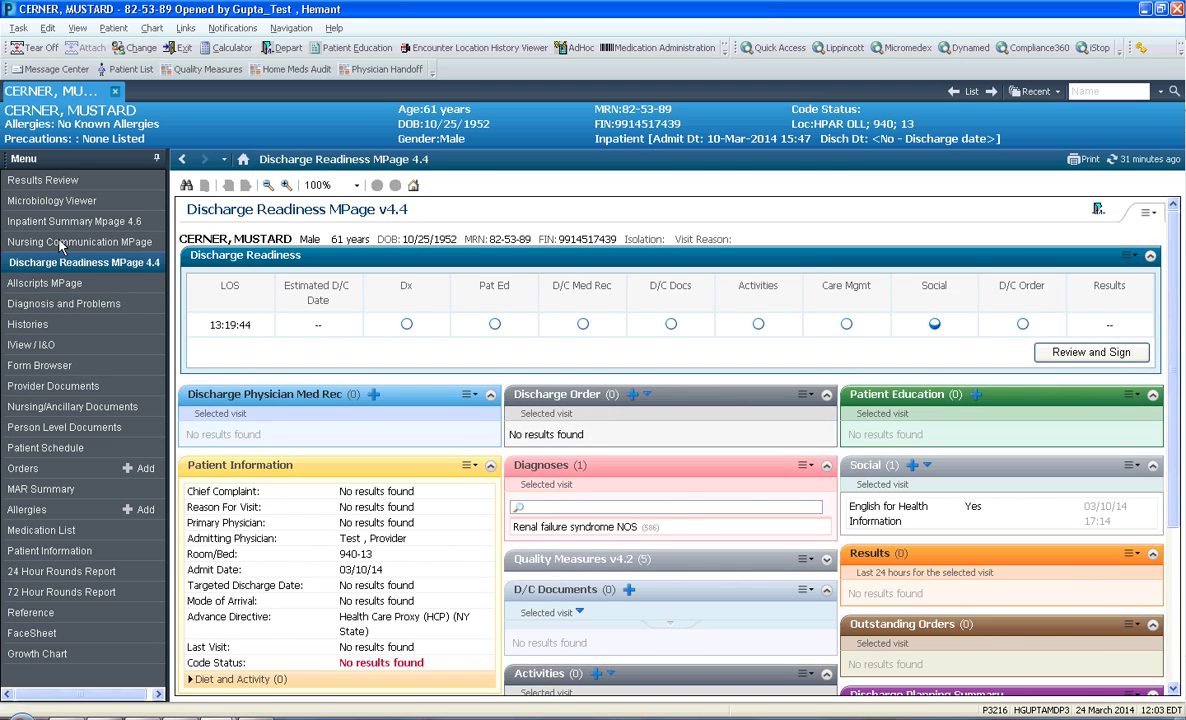
click(60, 222)
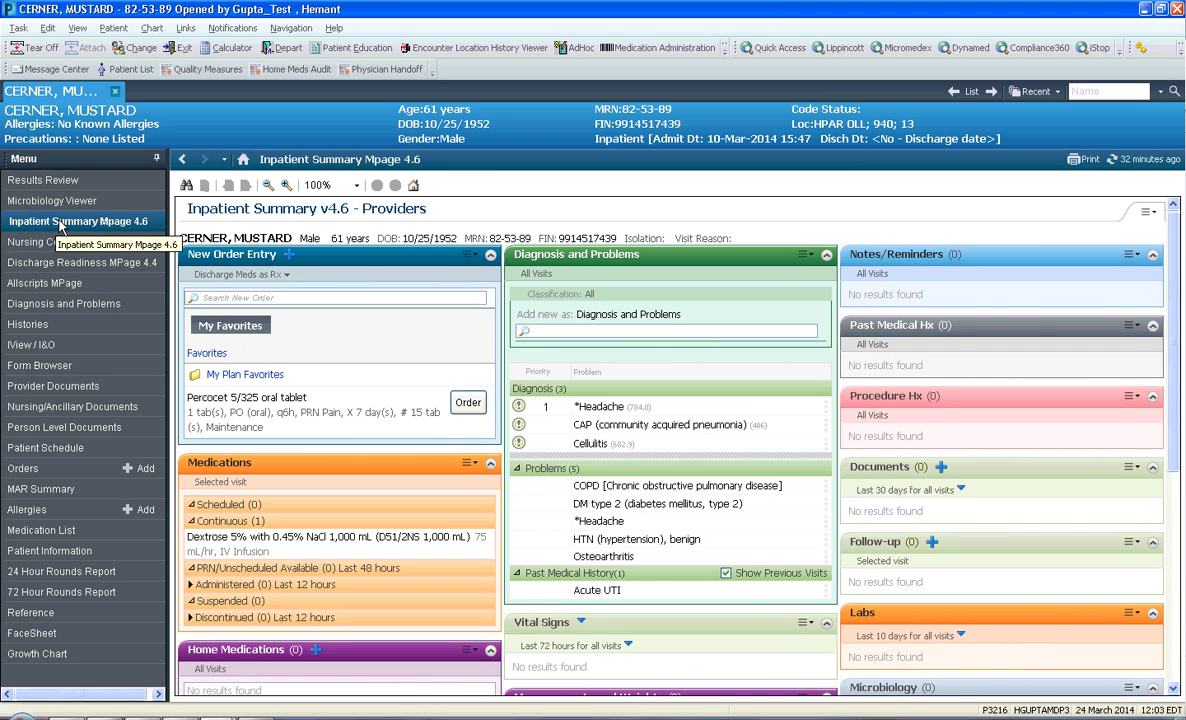
click(48, 472)
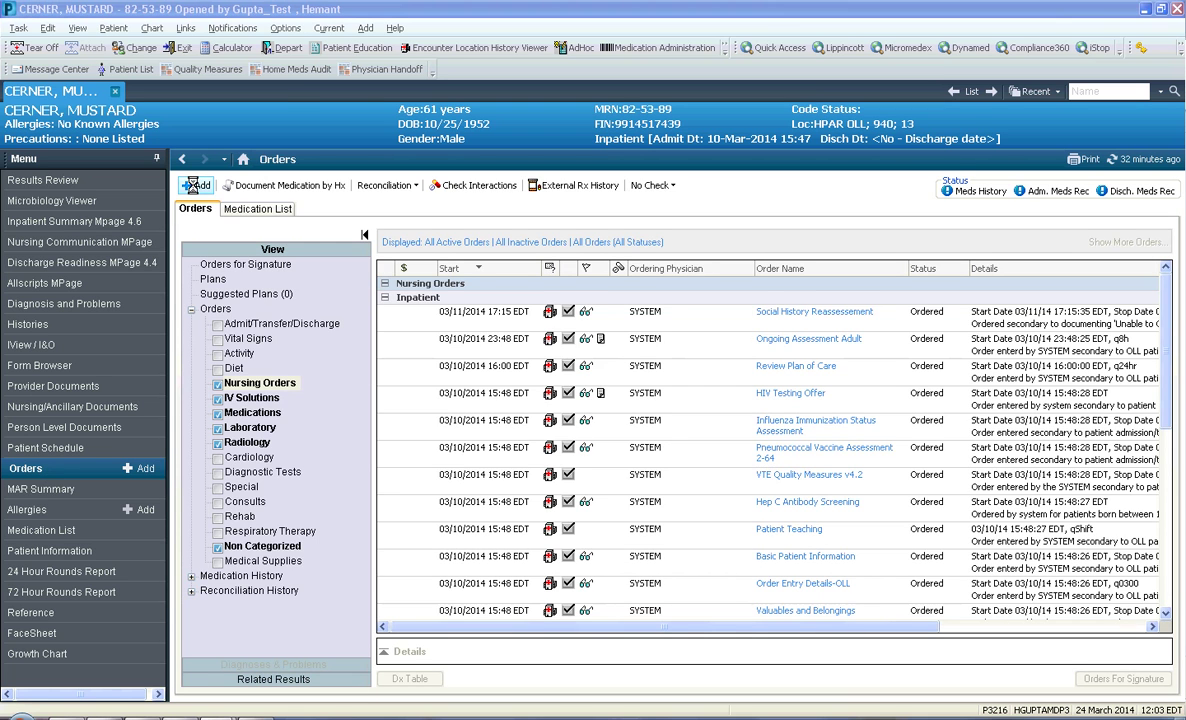
click(193, 186)
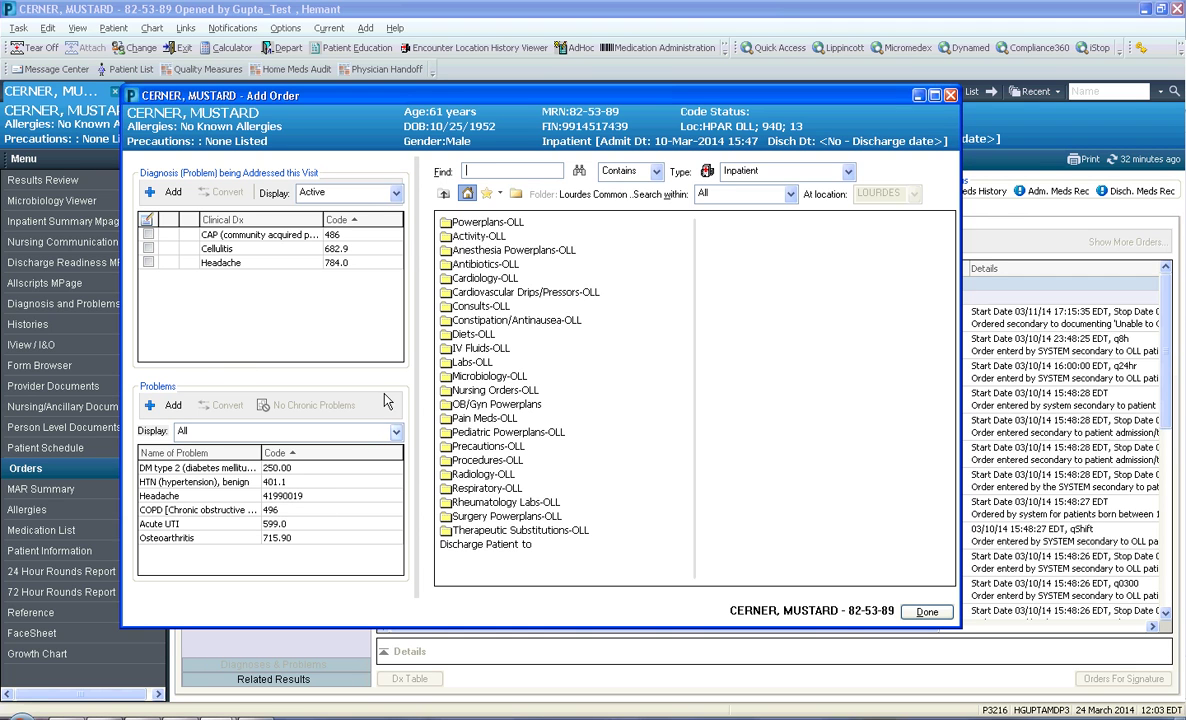
click(362, 191)
click(361, 218)
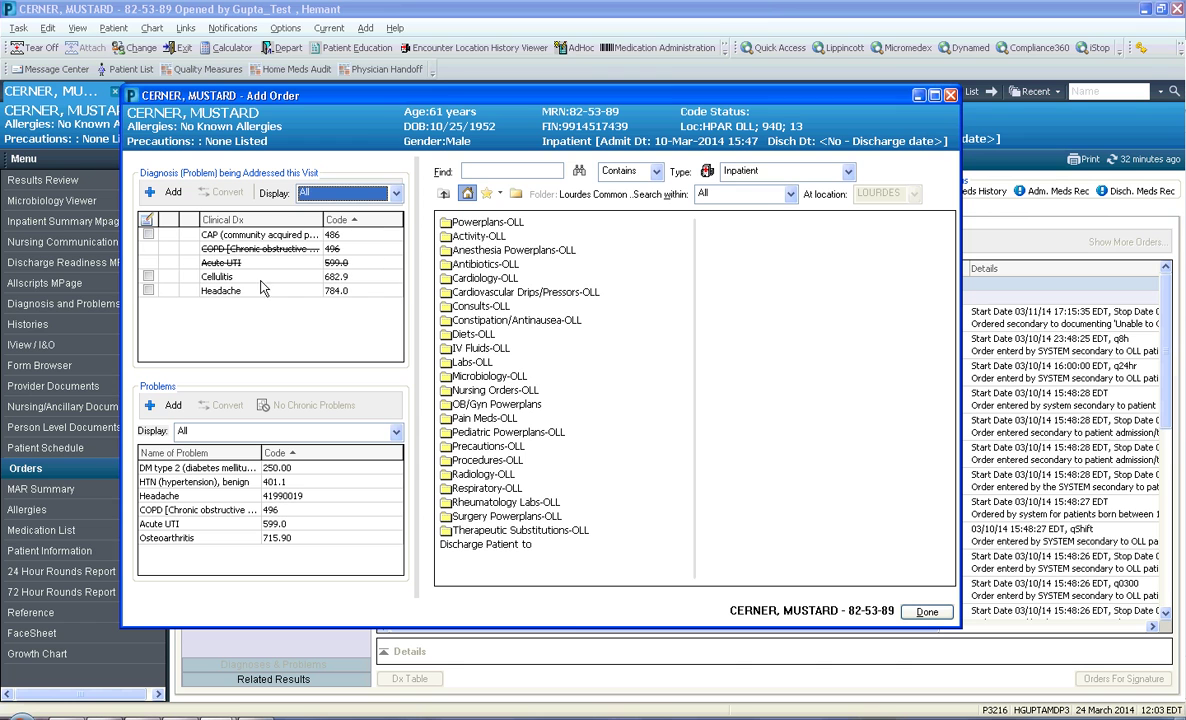
click(927, 611)
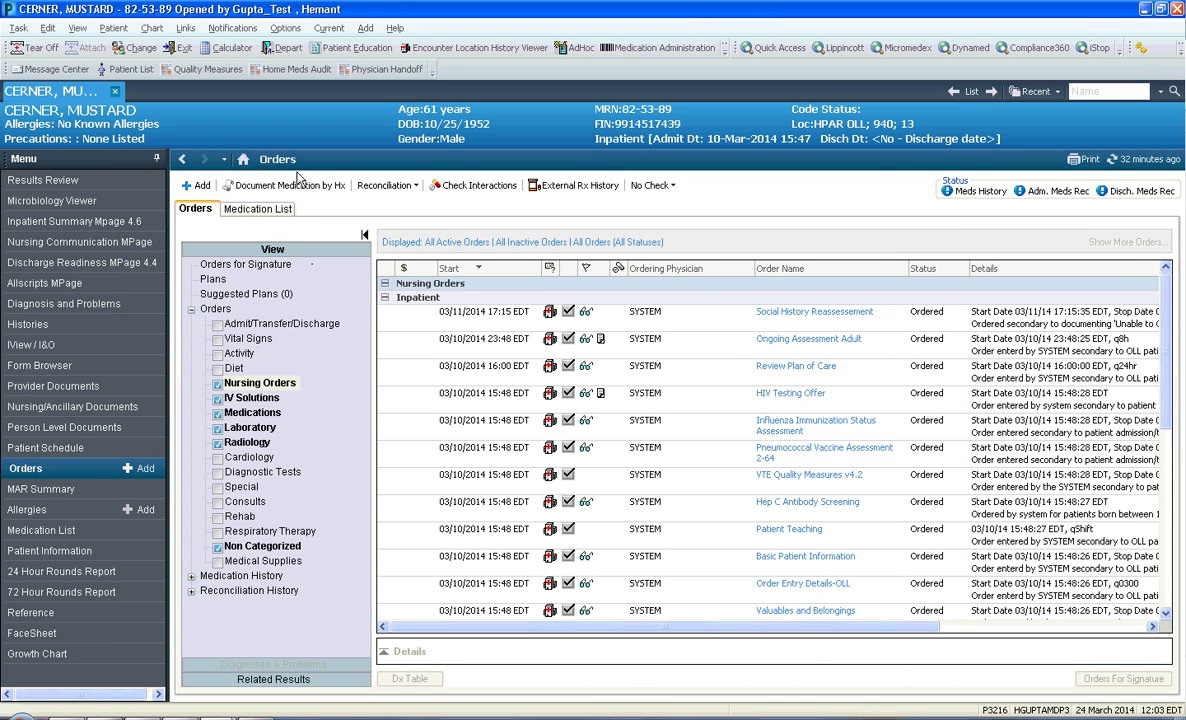
Step: Launch Depart and open the Discharge review of diagnoses for CAP, Cellulitis and Headache
click(288, 50)
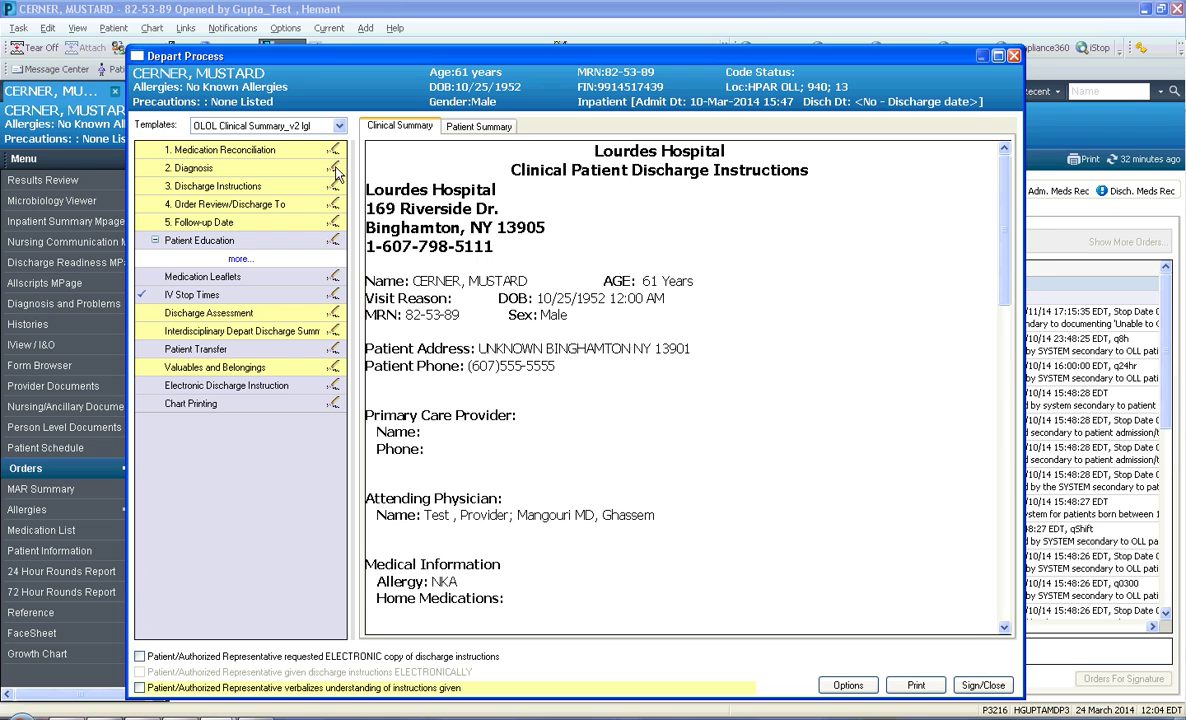
click(335, 169)
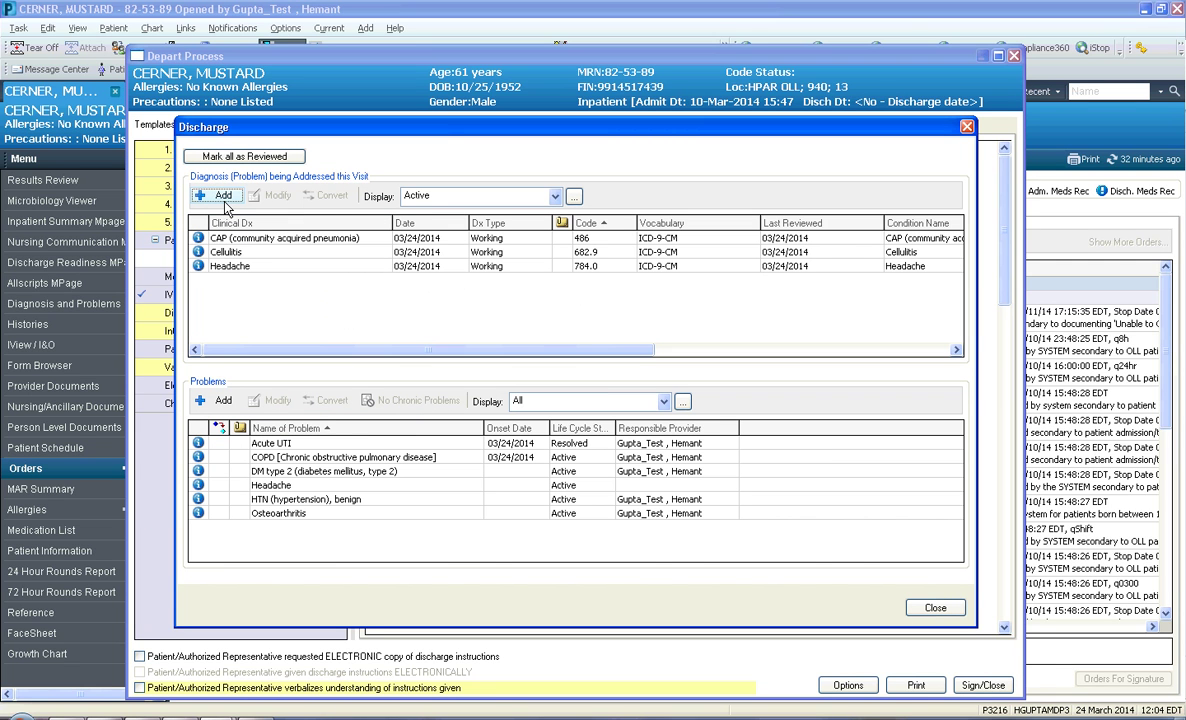